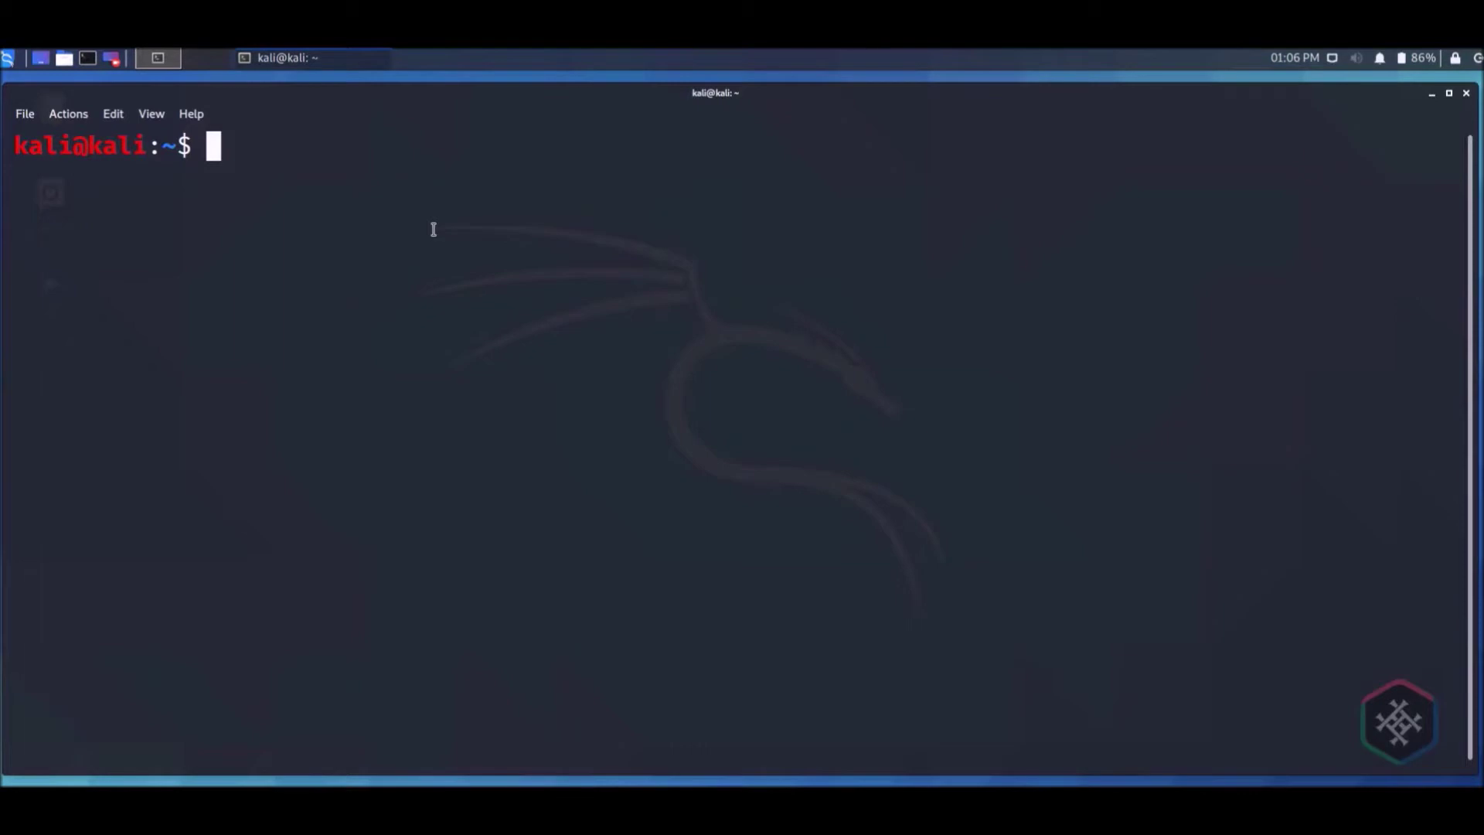
{"action": "type", "text": "sudo apt "}
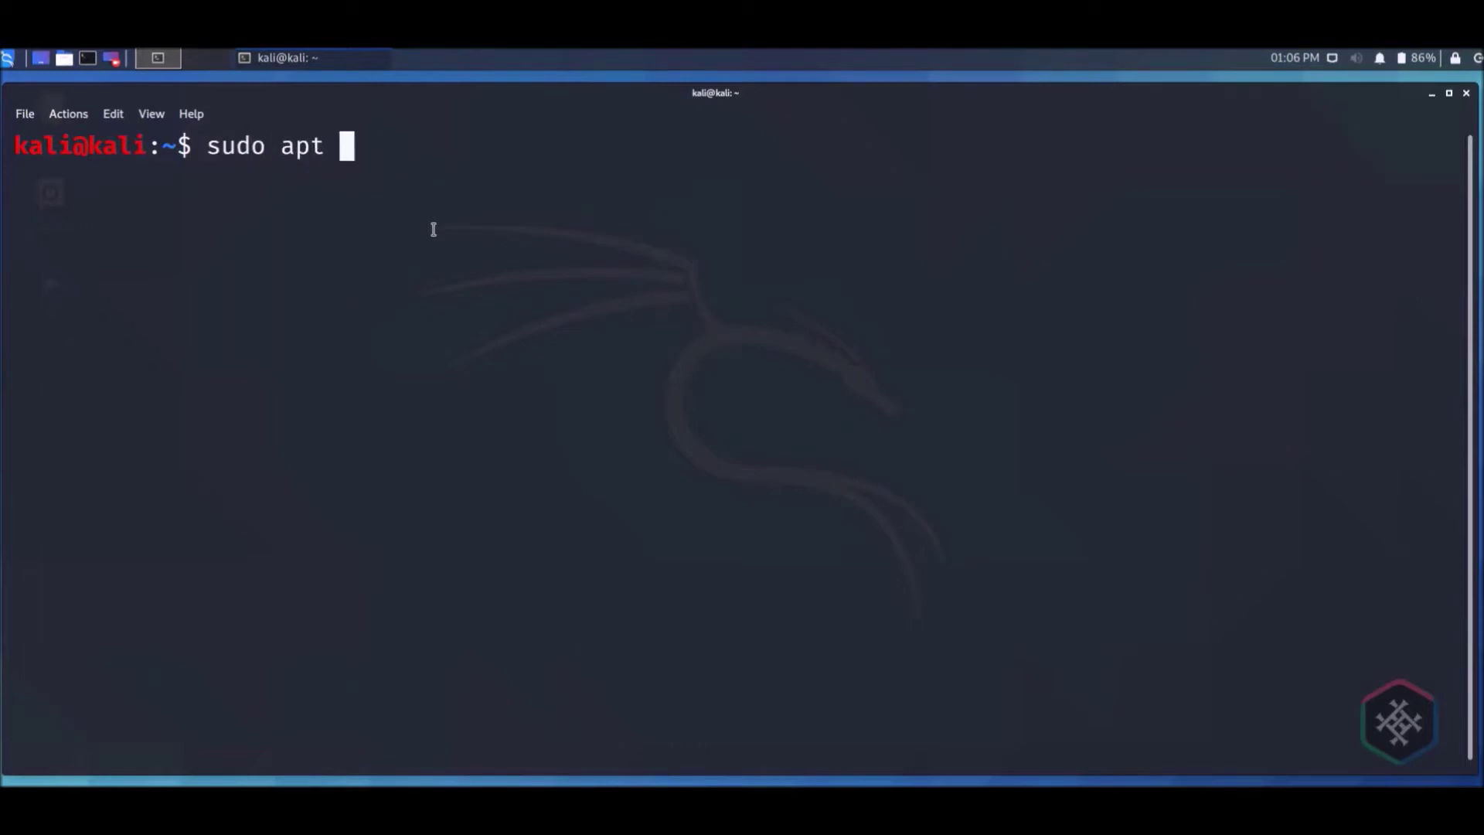
{"action": "type", "text": "update"}
Step: Refresh package lists with sudo apt update, then run sudo apt dist-upgrade -y
{"action": "key", "text": "Return"}
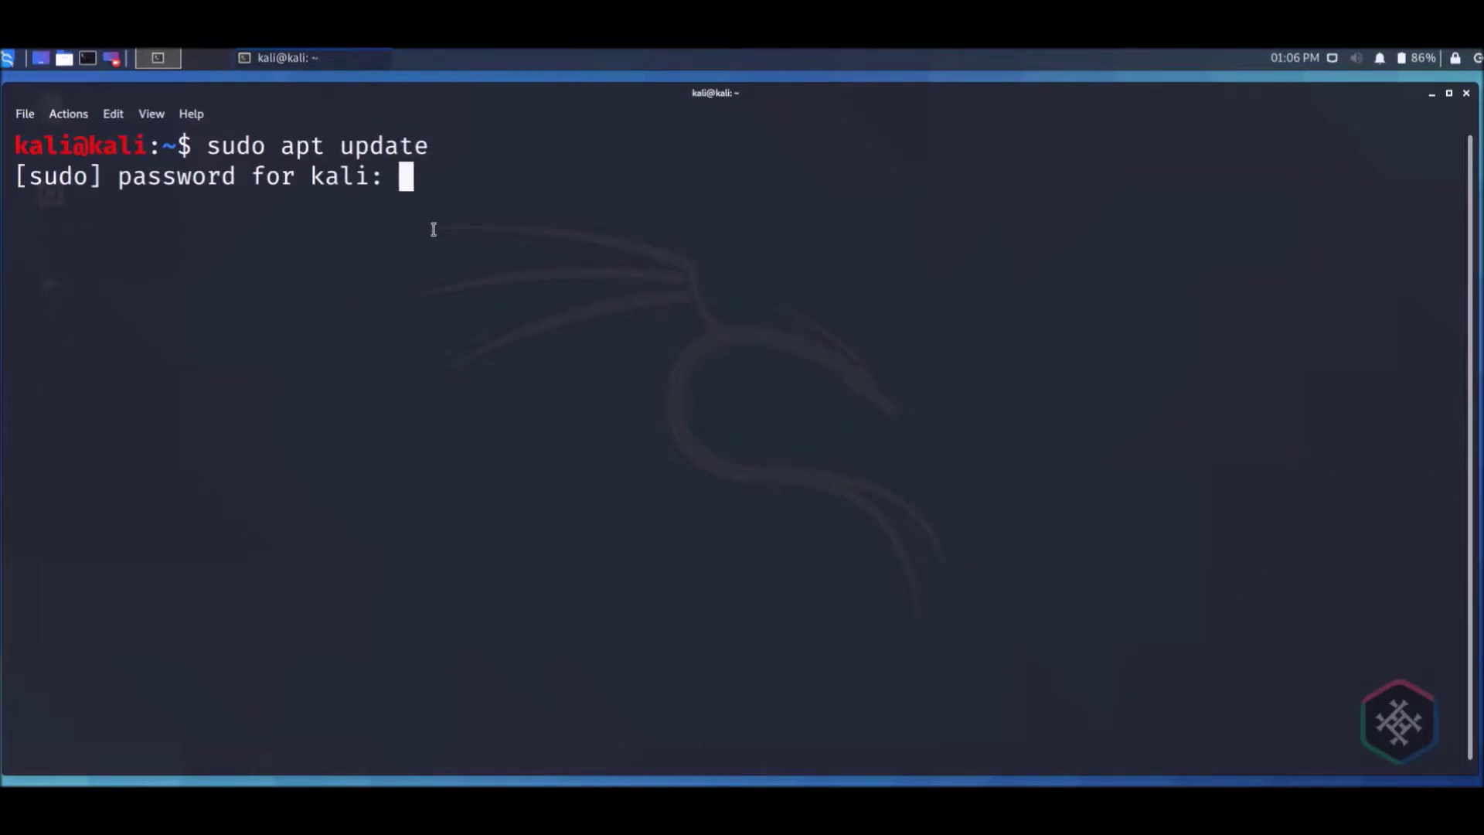
{"action": "key", "text": "Return"}
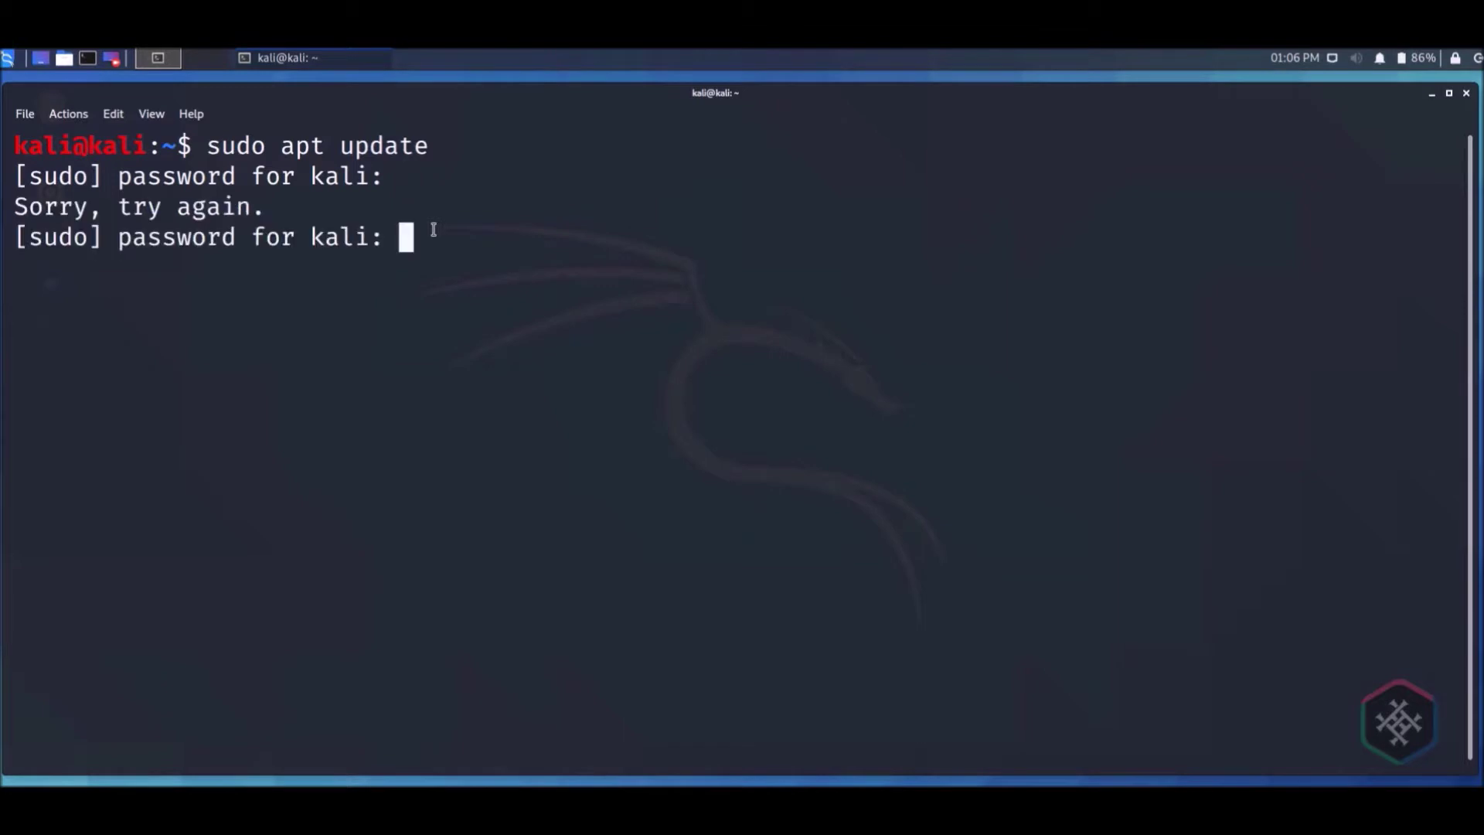
{"action": "key", "text": "Return"}
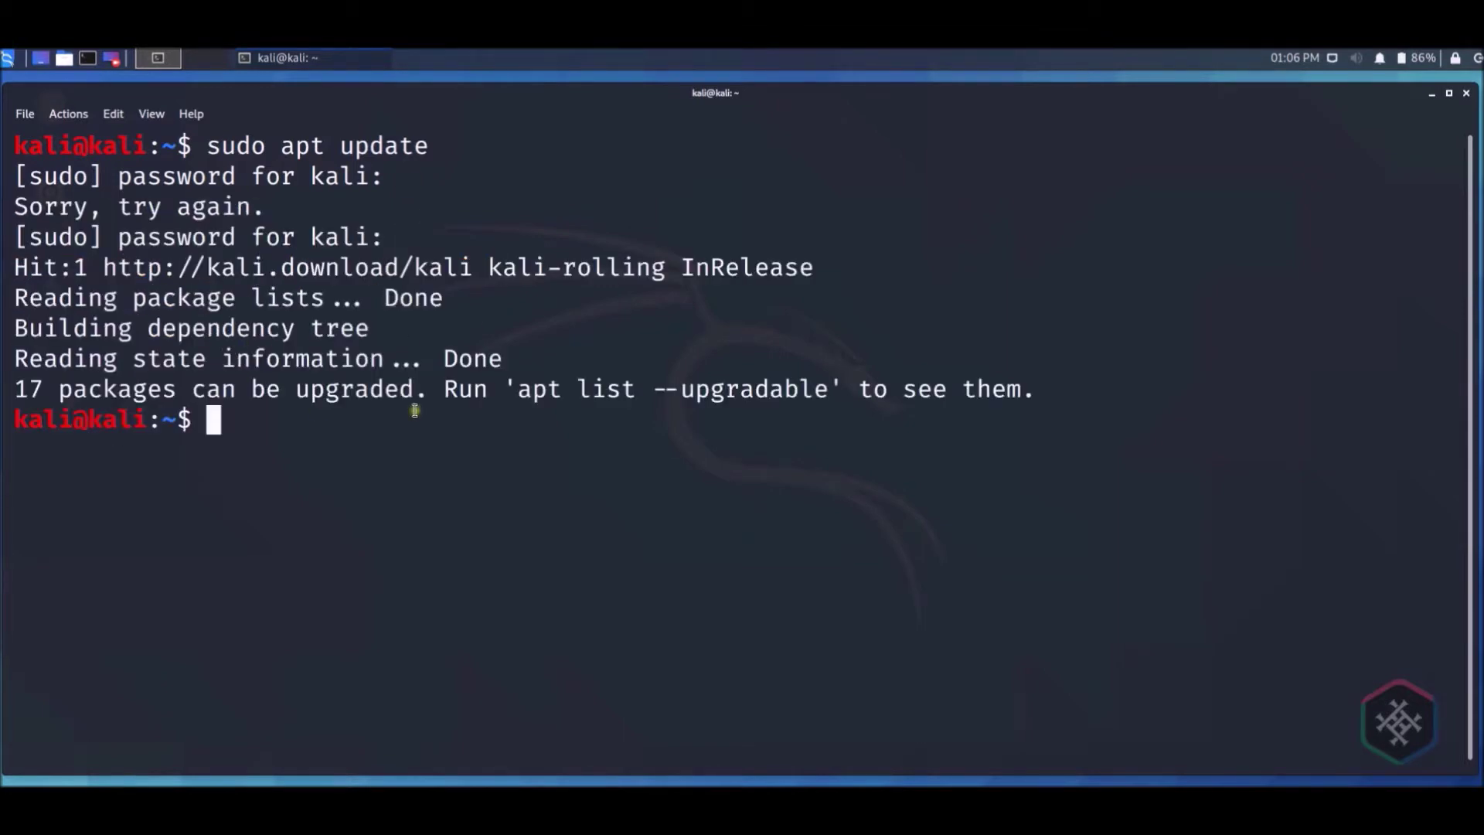
{"action": "type", "text": "clear"}
{"action": "key", "text": "Return"}
{"action": "type", "text": "sudo apt dist-upgrade -y"}
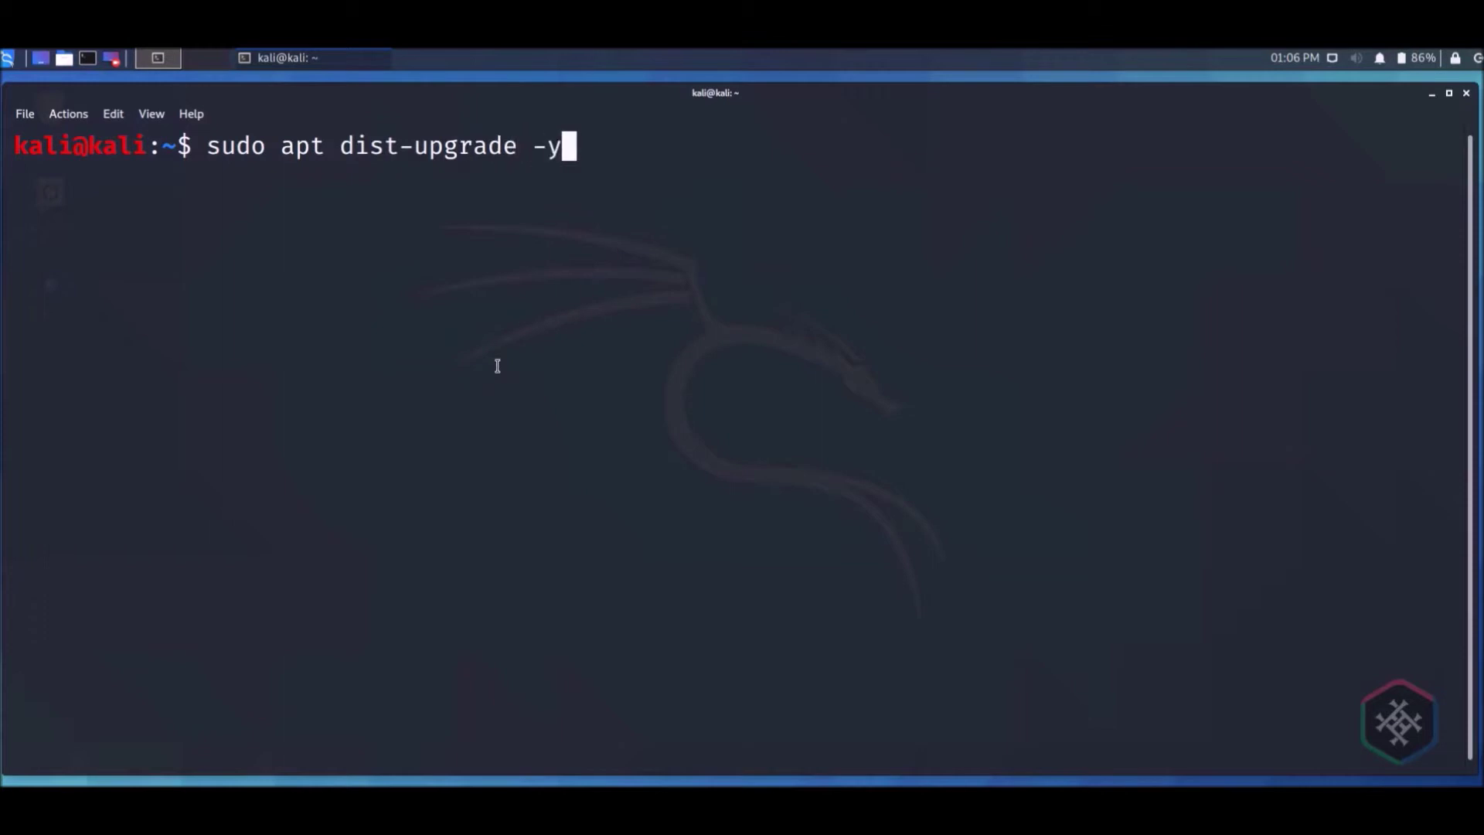
{"action": "key", "text": "Return"}
{"action": "type", "text": "c"}
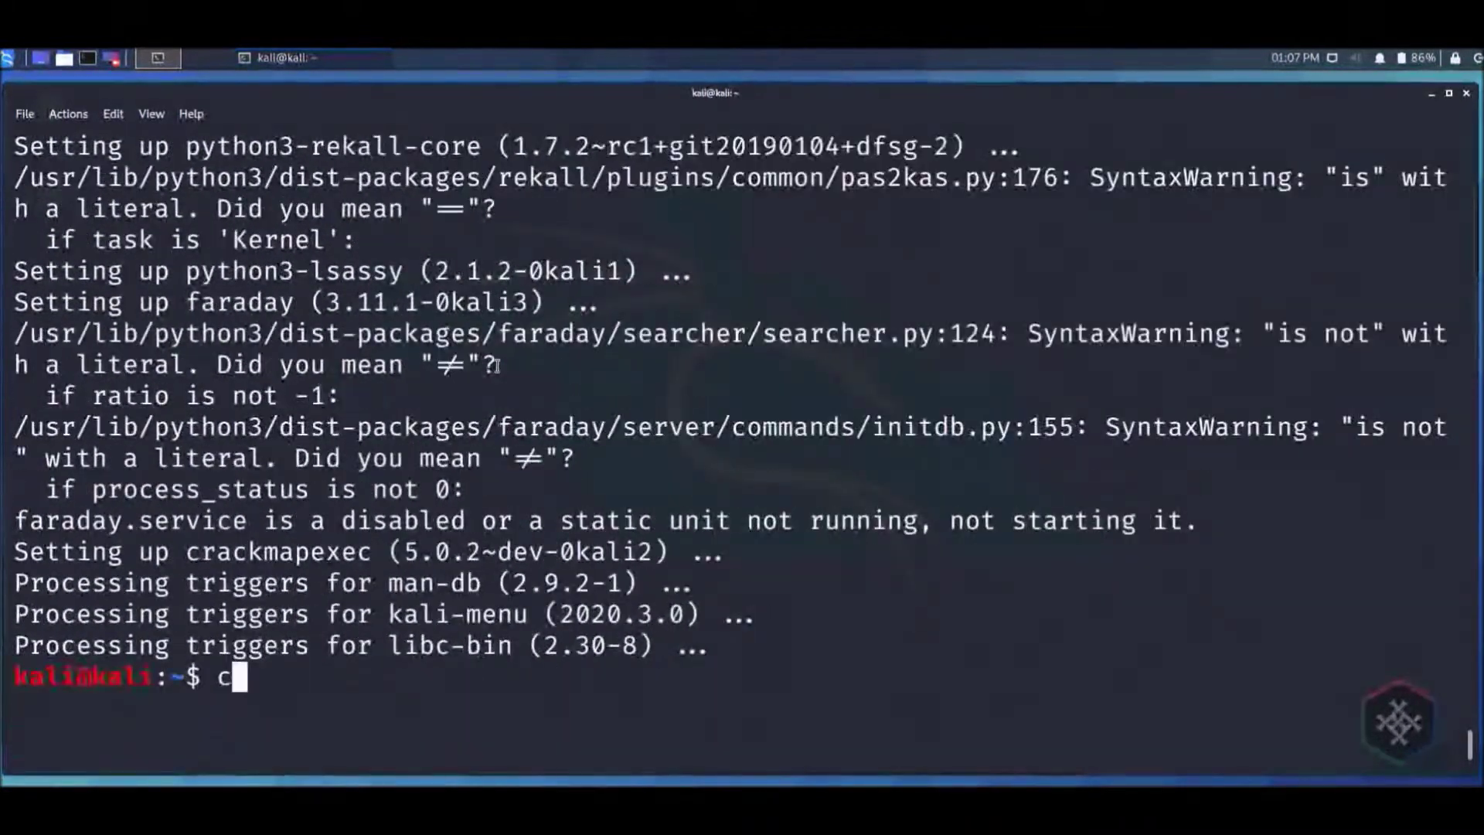
{"action": "type", "text": "lear"}
Step: Install the openvas package with sudo apt install openvas, answering y to continue
{"action": "key", "text": "Return"}
{"action": "type", "text": "sudo "}
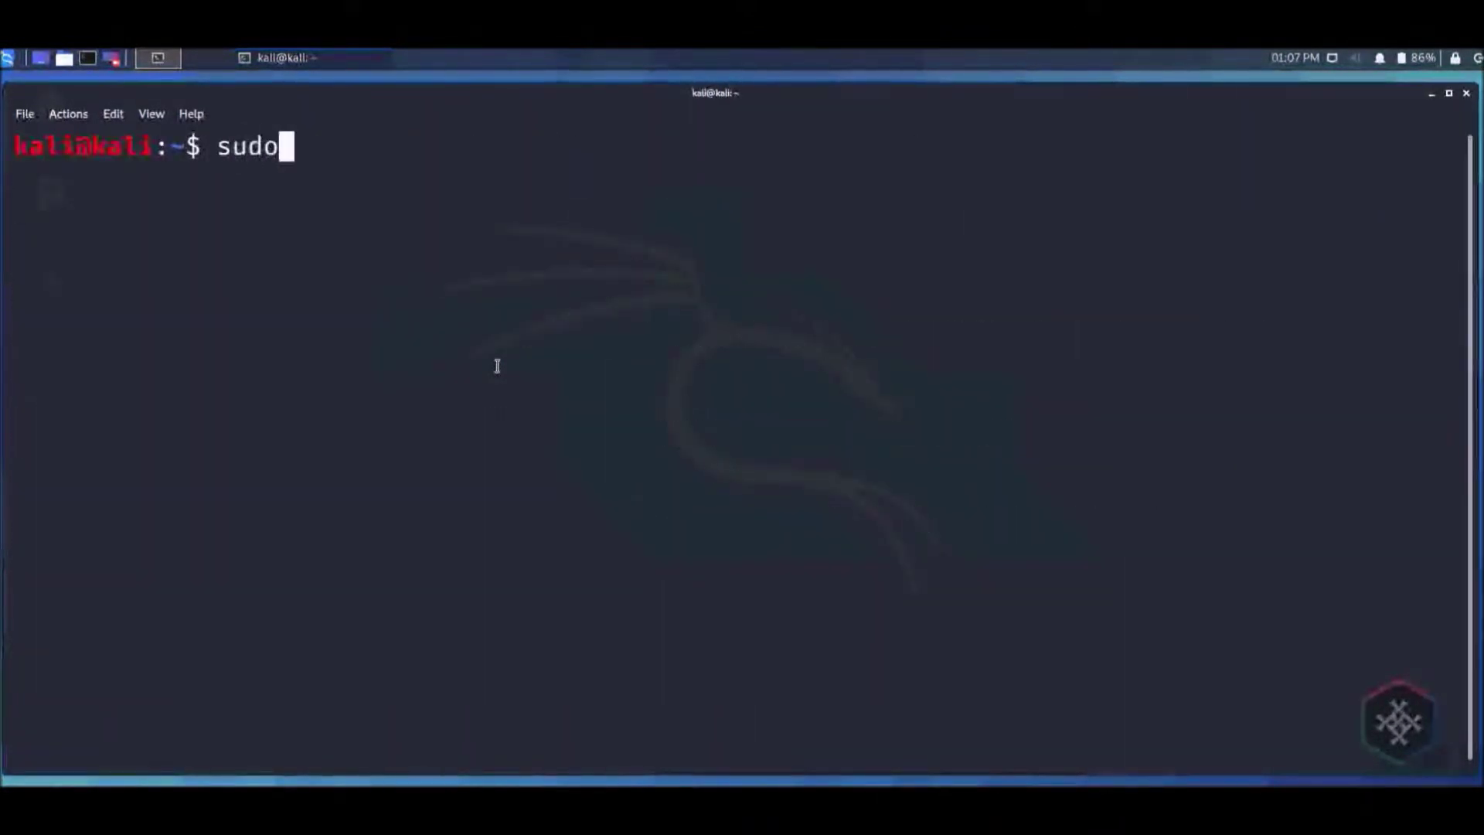
{"action": "type", "text": "apt insta"}
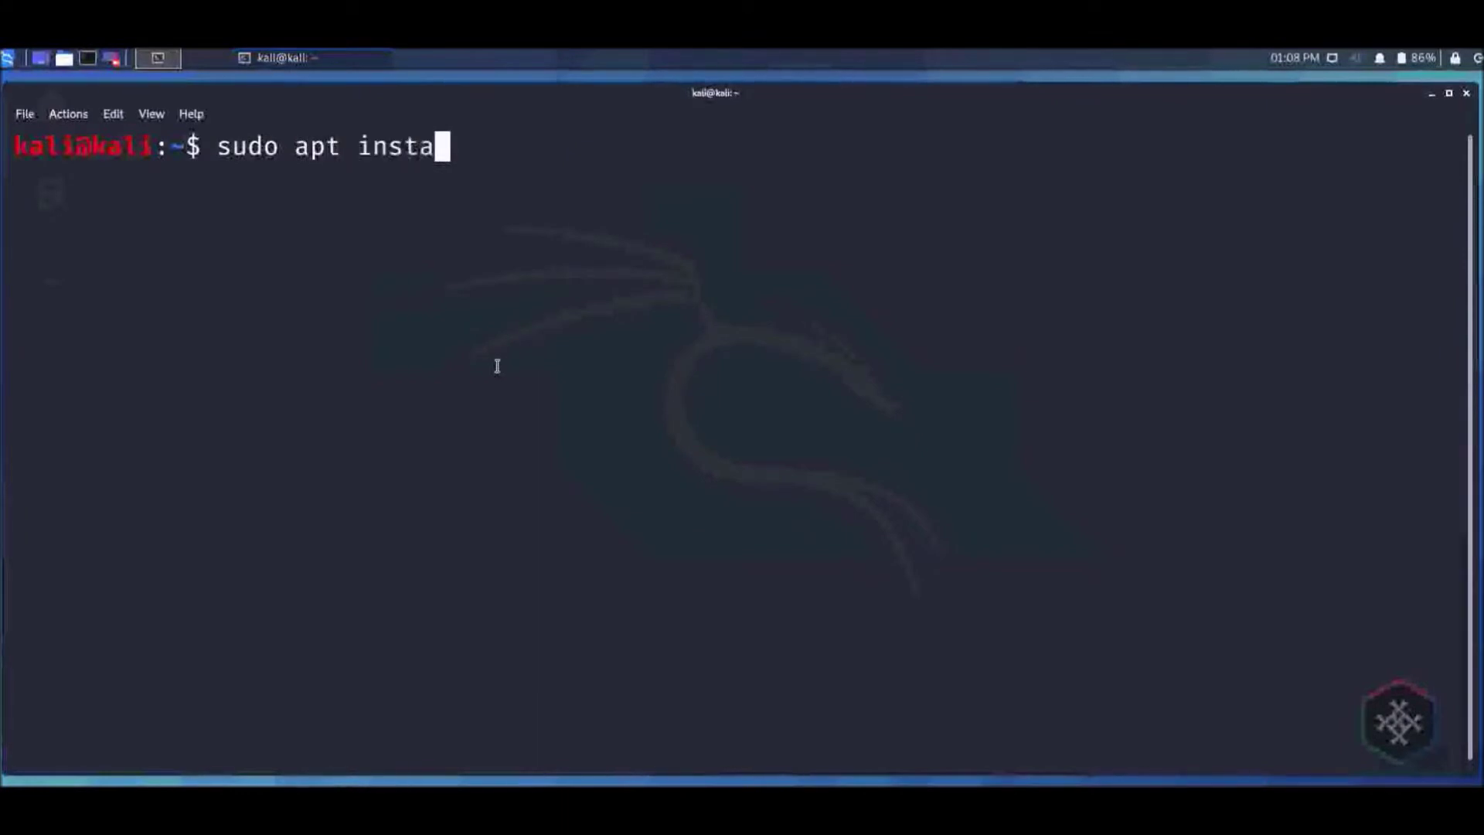
{"action": "type", "text": "ll openvas"}
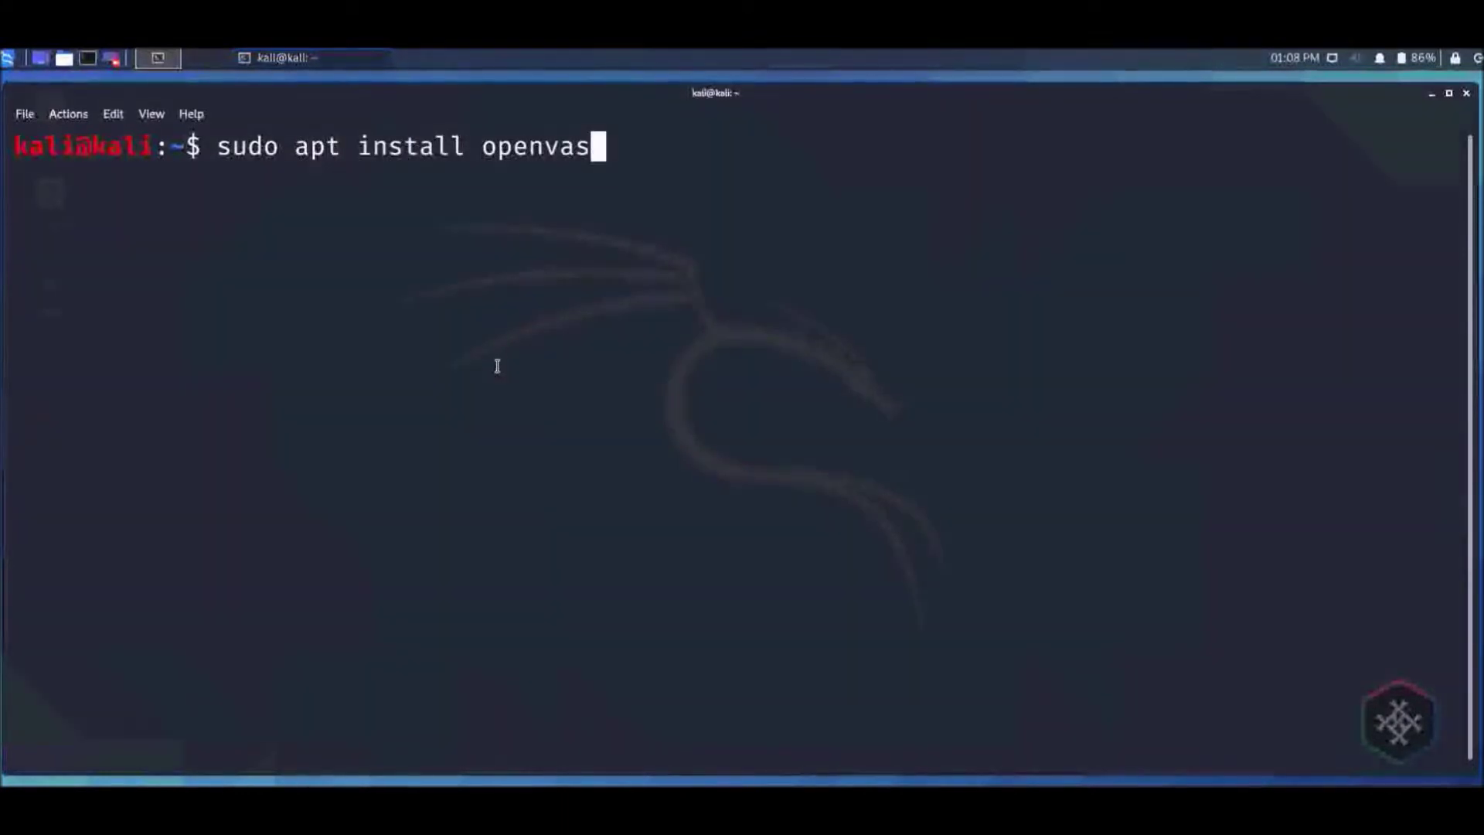
{"action": "key", "text": "Return"}
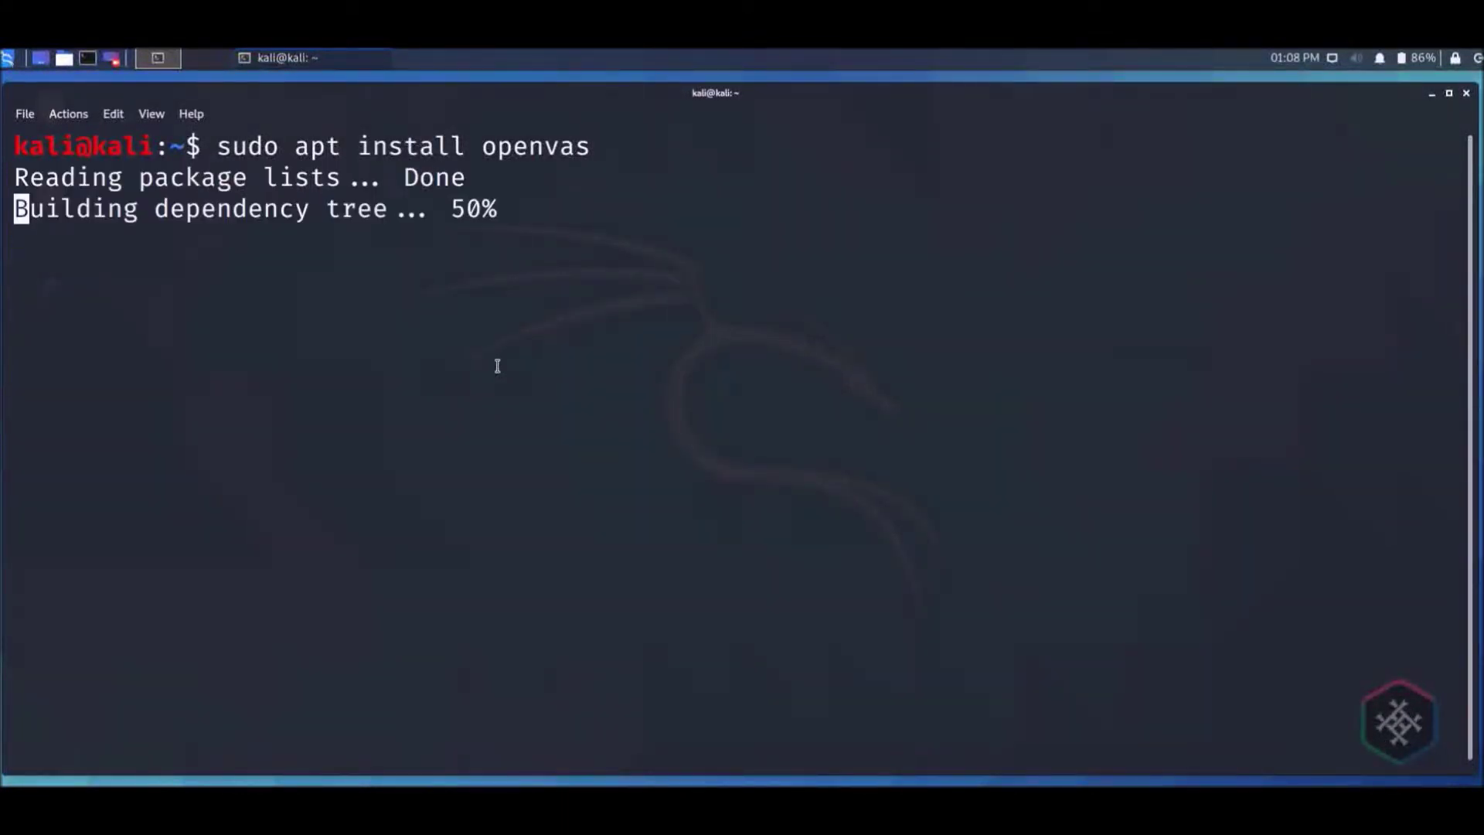
{"action": "type", "text": "y"}
{"action": "key", "text": "Return"}
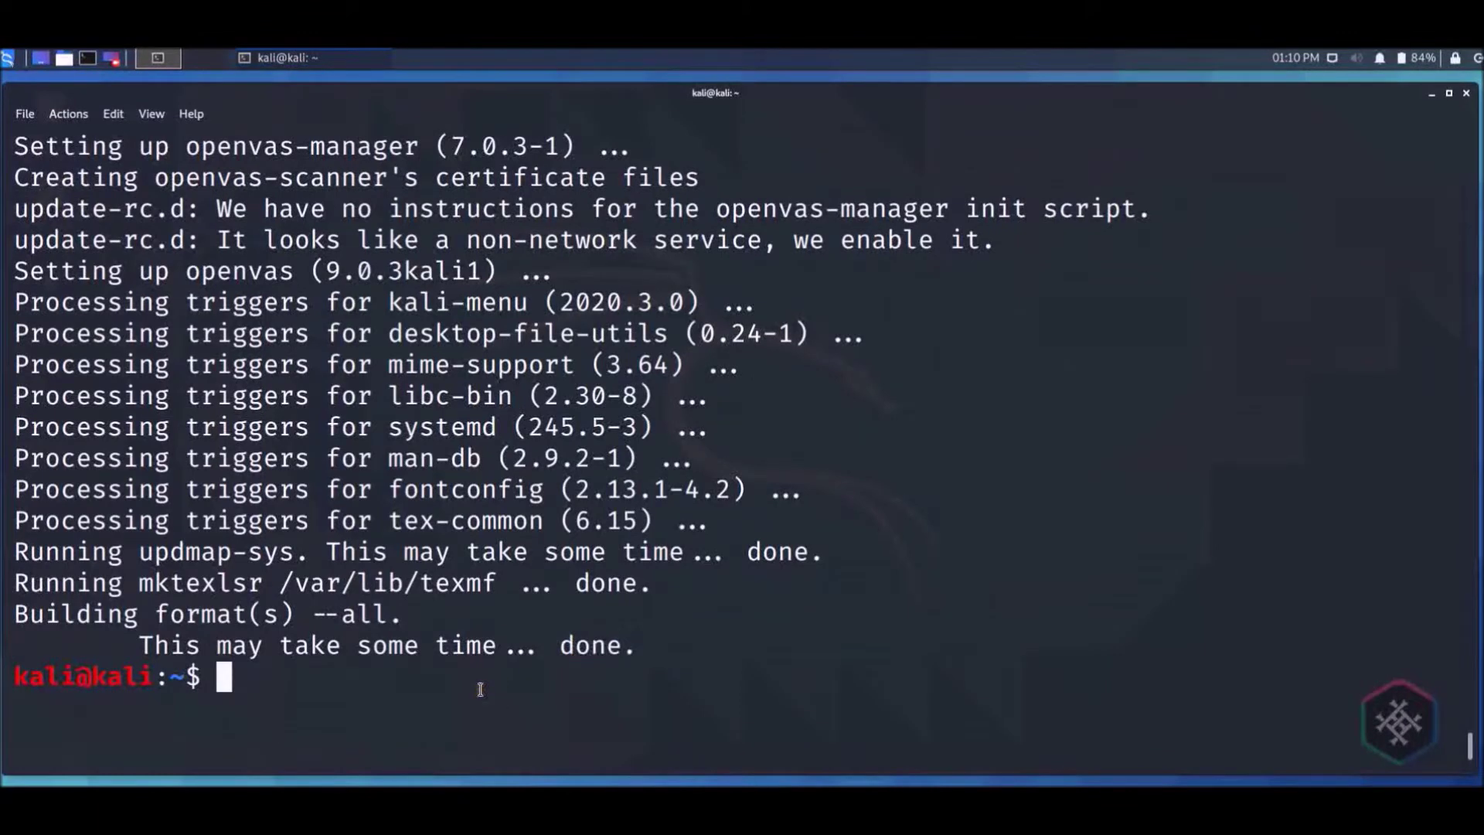
{"action": "type", "text": "clear"}
Step: Run sudo openvas-setup on a cleared screen until it prints the admin password
{"action": "key", "text": "Return"}
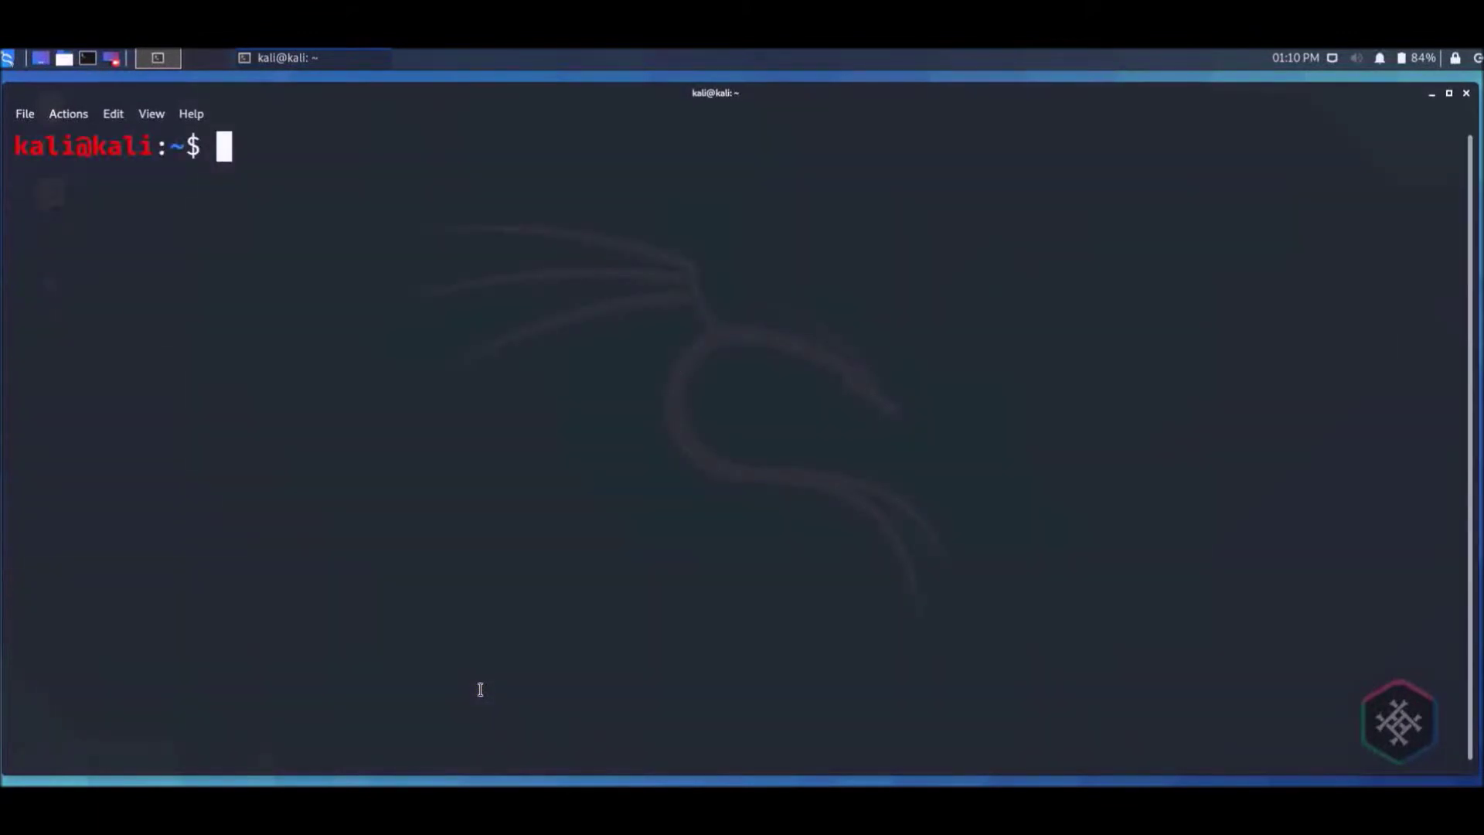
{"action": "type", "text": "sudo op"}
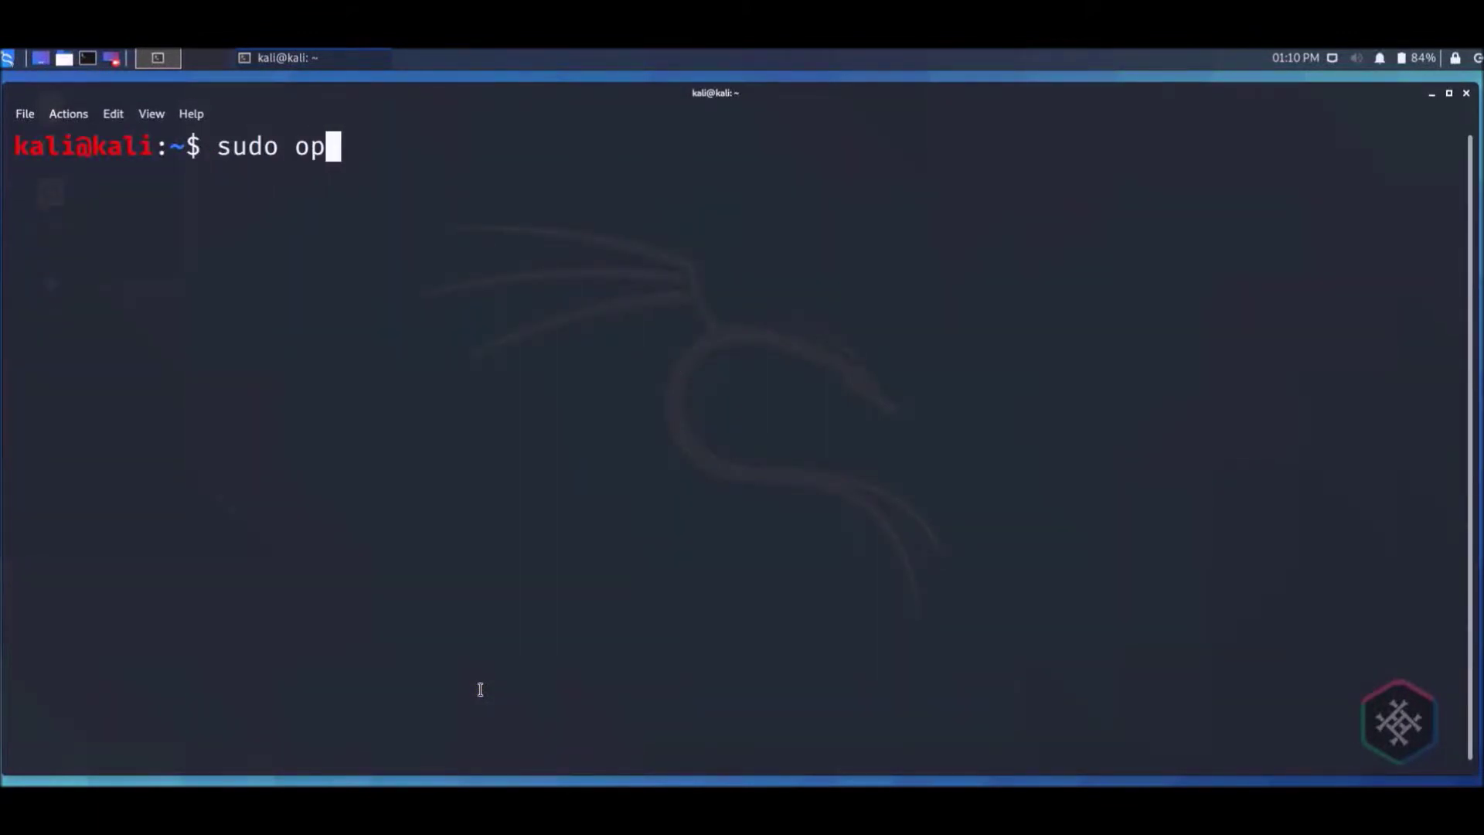
{"action": "type", "text": "envas-set"}
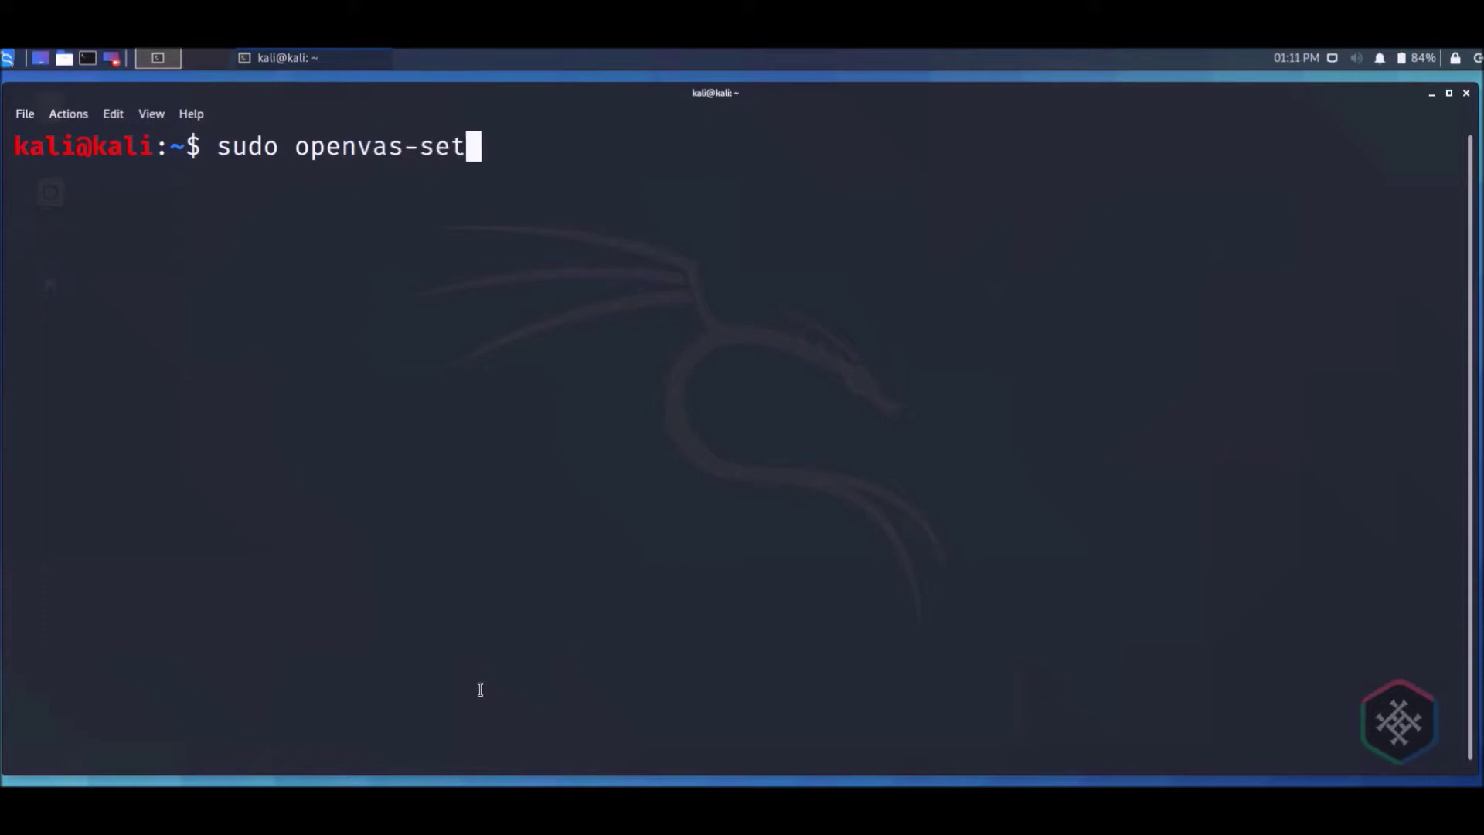
{"action": "type", "text": "up"}
{"action": "key", "text": "Return"}
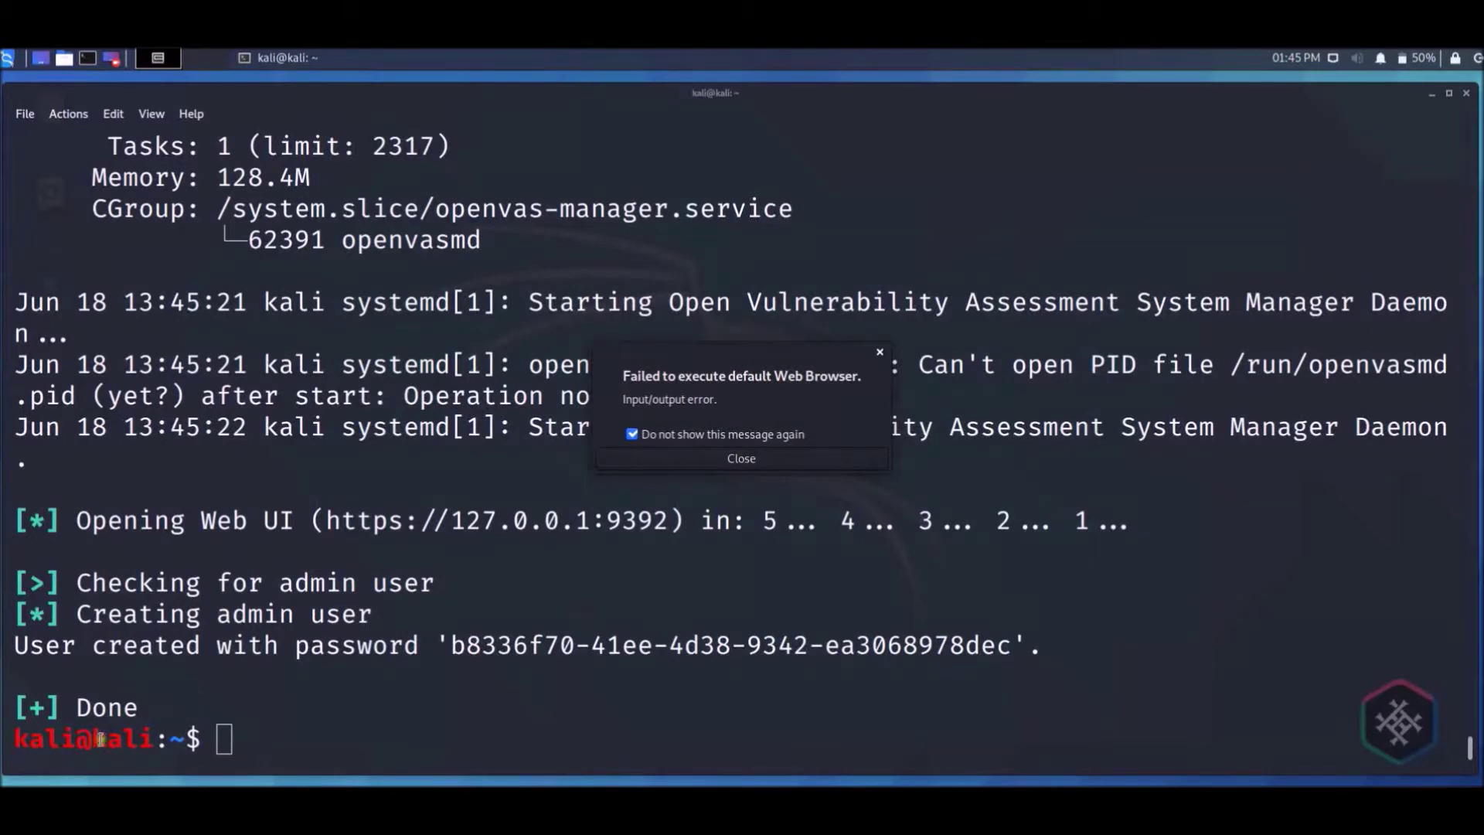
Step: Dismiss the browser launch error and copy the generated admin password
{"action": "left_click", "coordinate": [682, 461]}
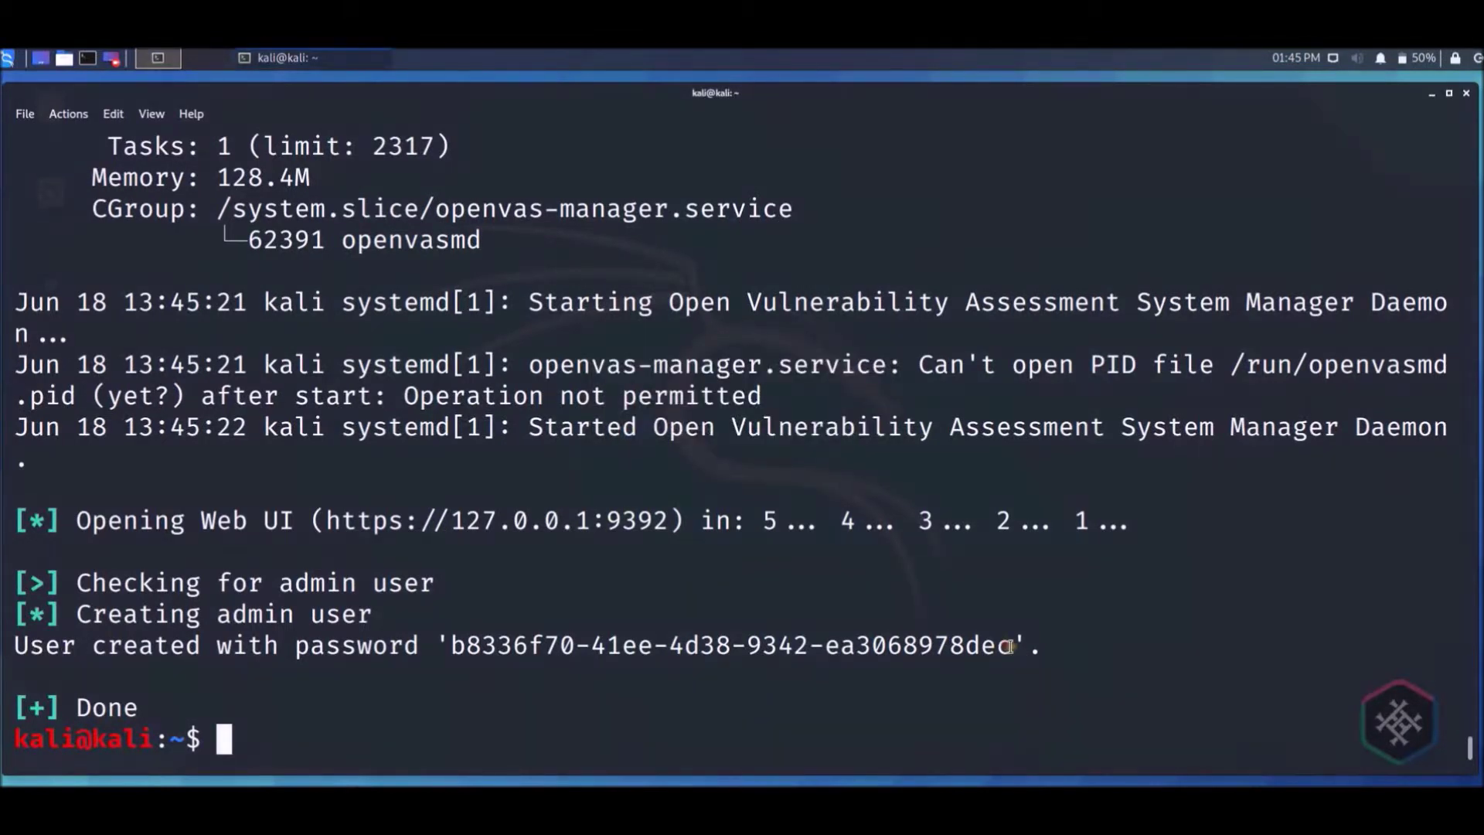
{"action": "left_click_drag", "start_coordinate": [1014, 646], "coordinate": [451, 646]}
{"action": "key", "text": "ctrl+c"}
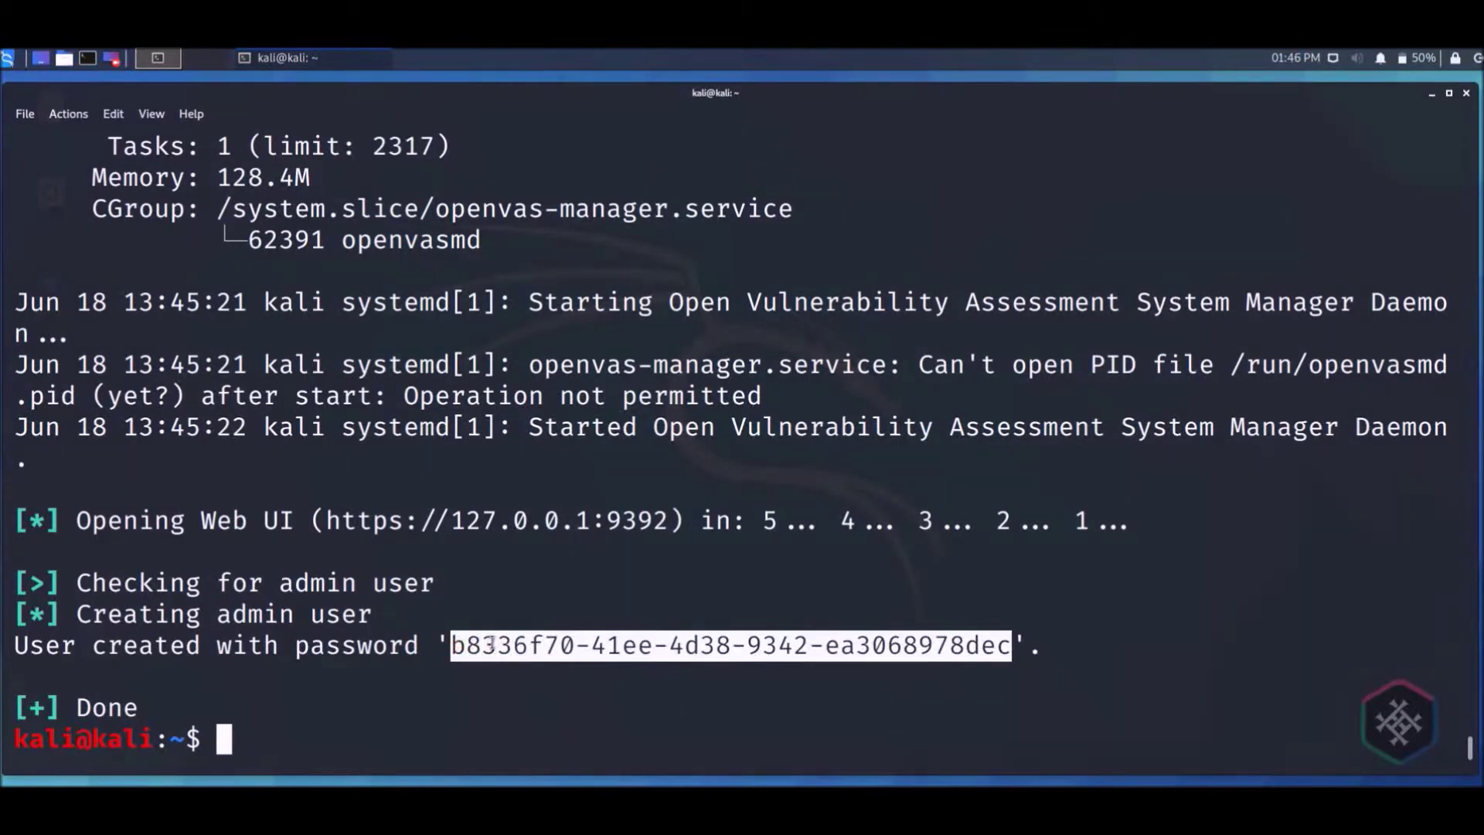
{"action": "right_click", "coordinate": [492, 644]}
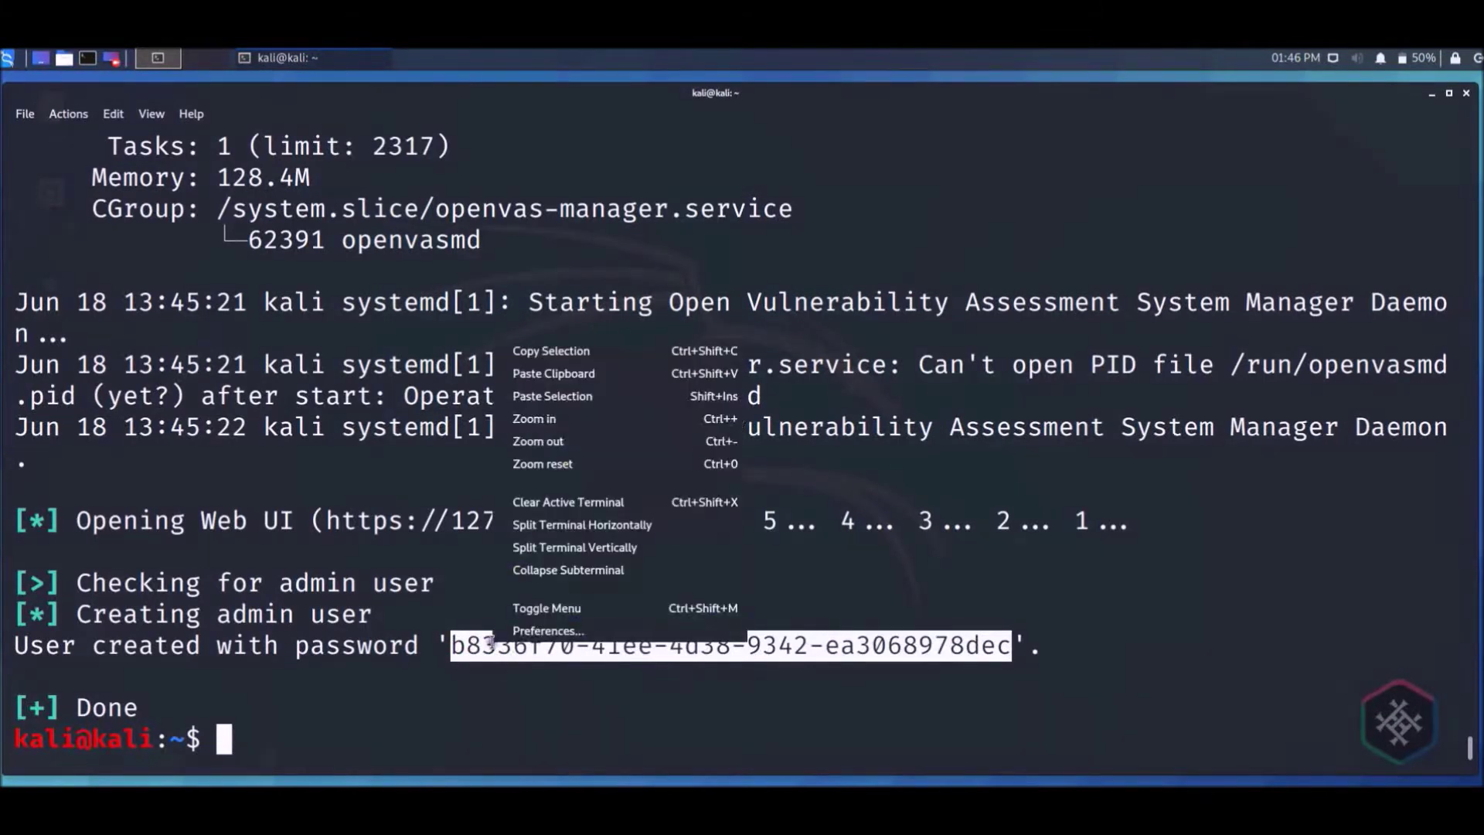
{"action": "left_click", "coordinate": [595, 352]}
Step: Start a Mousepad note with the admin username and pasted password
{"action": "left_click", "coordinate": [9, 59]}
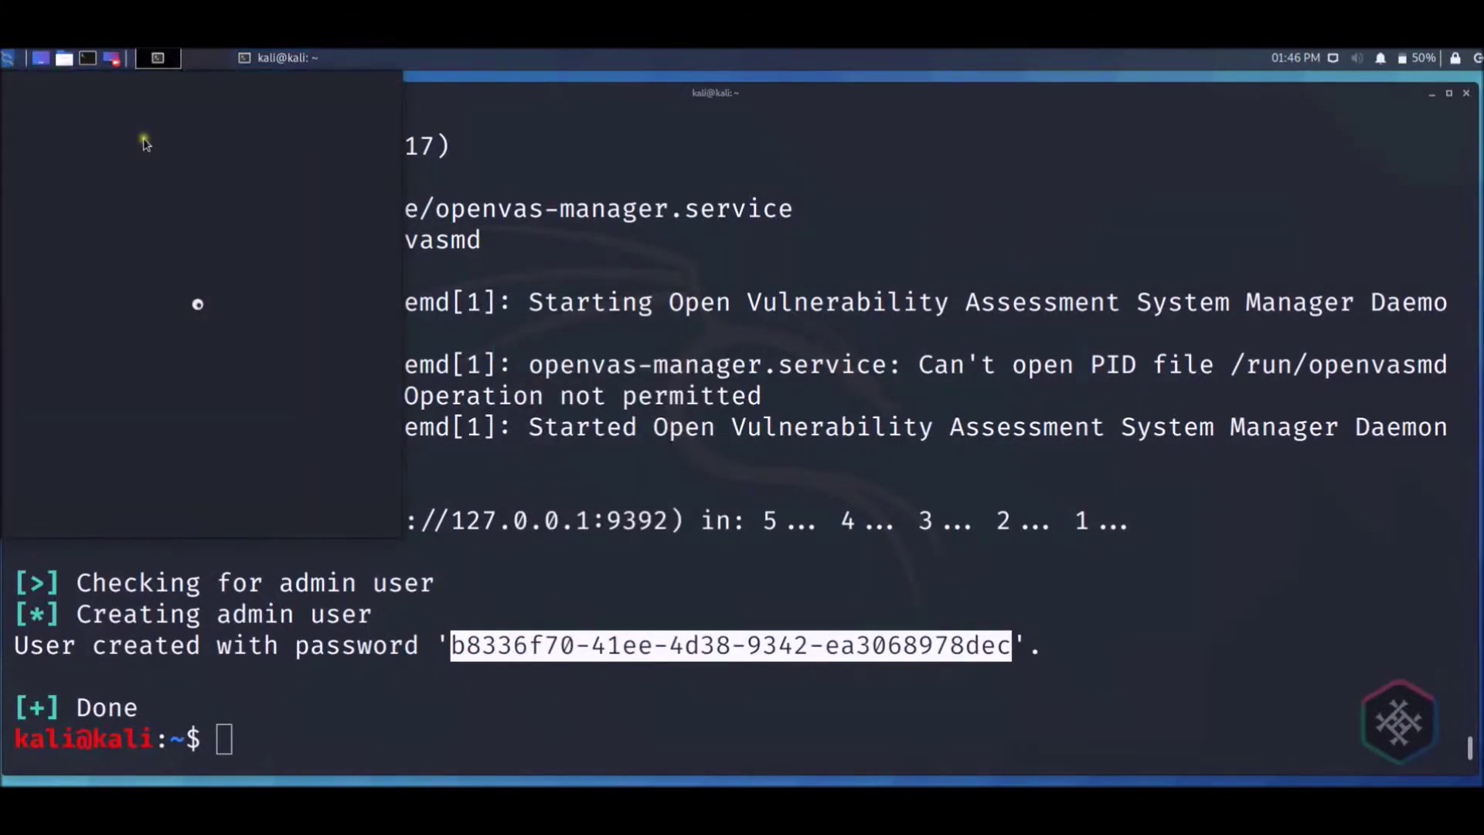
{"action": "left_click", "coordinate": [241, 169]}
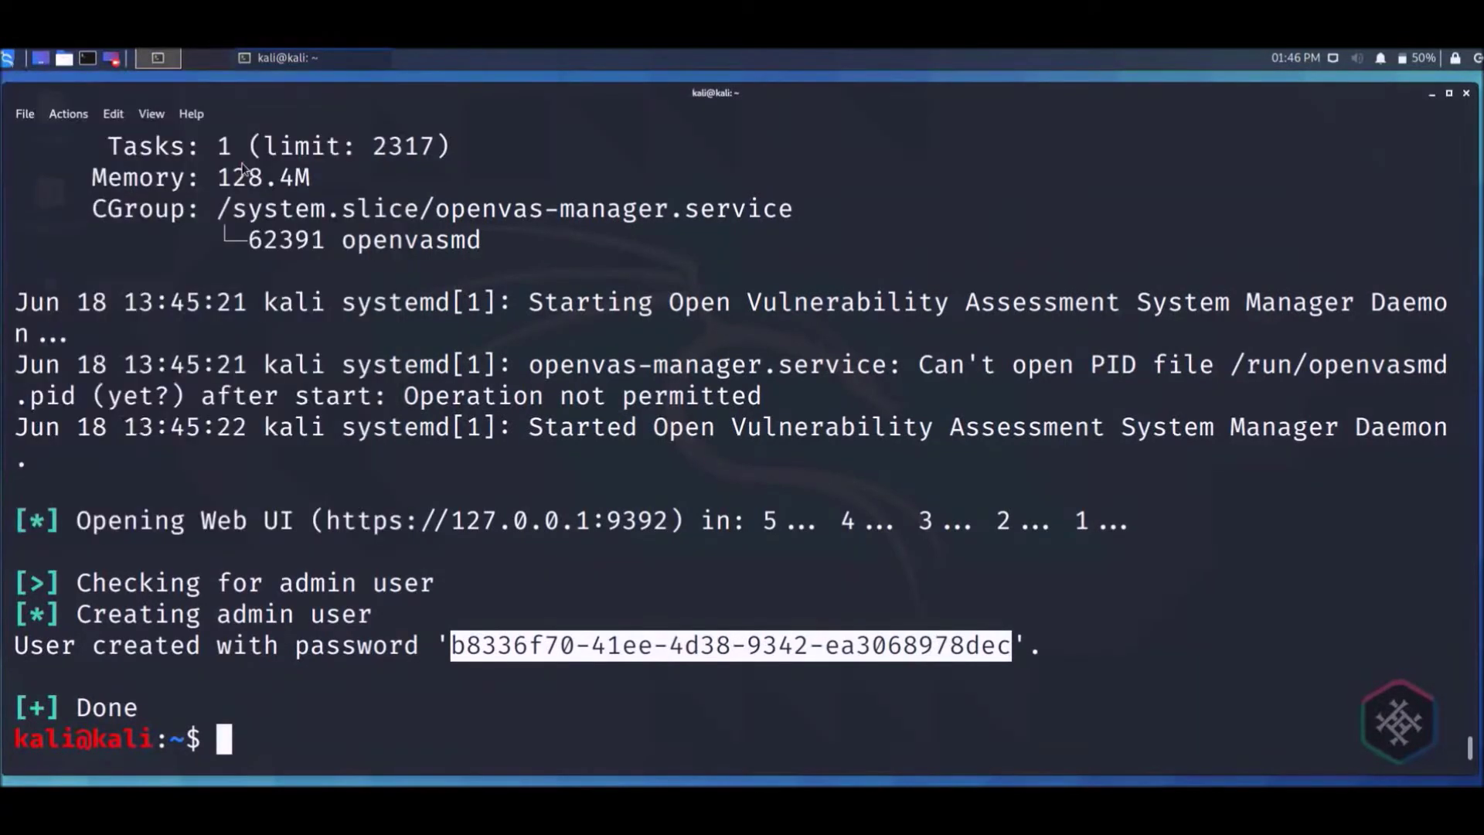
{"action": "type", "text": "userna"}
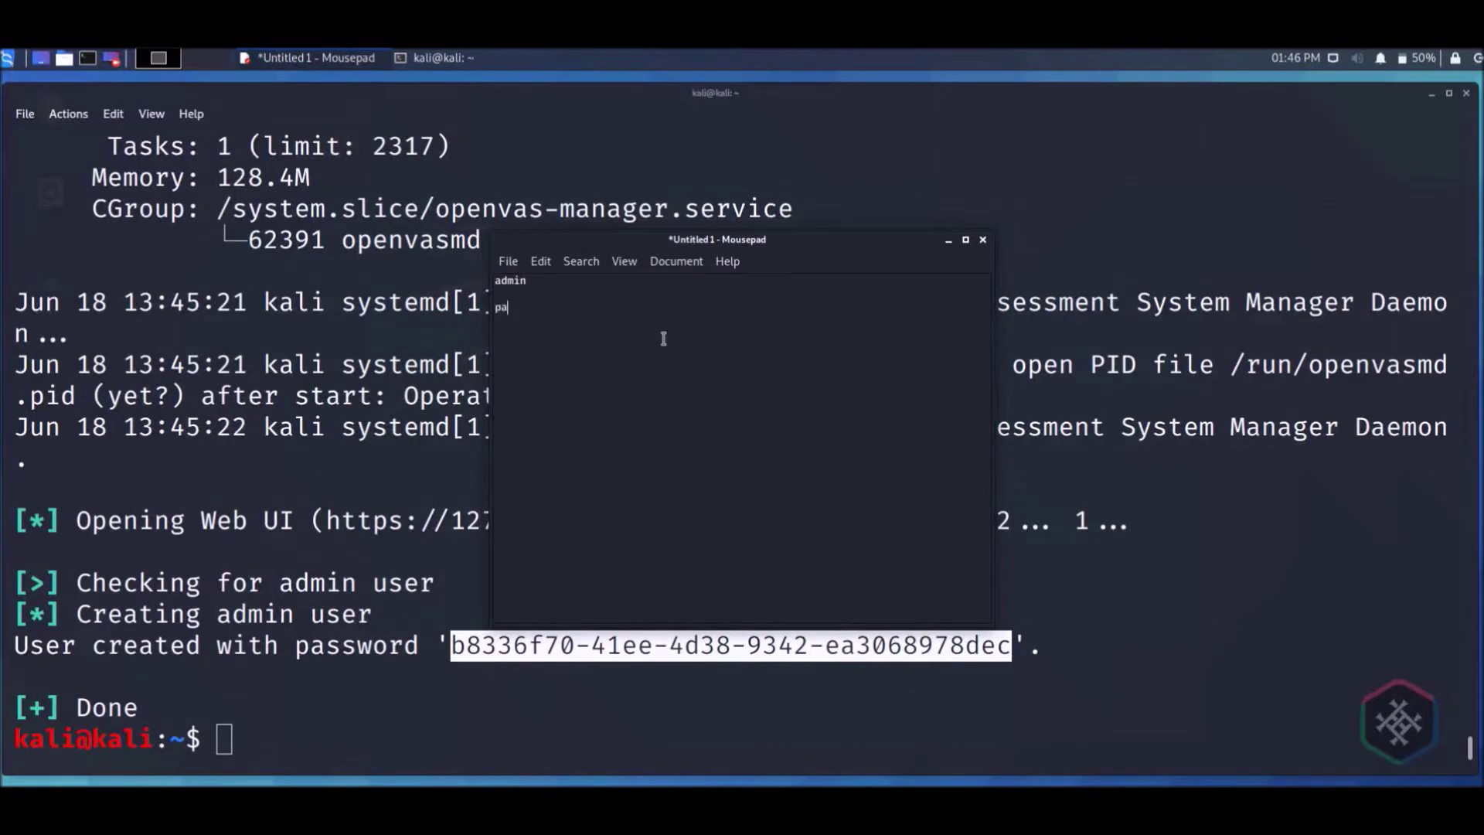
{"action": "key", "text": "ctrl+v"}
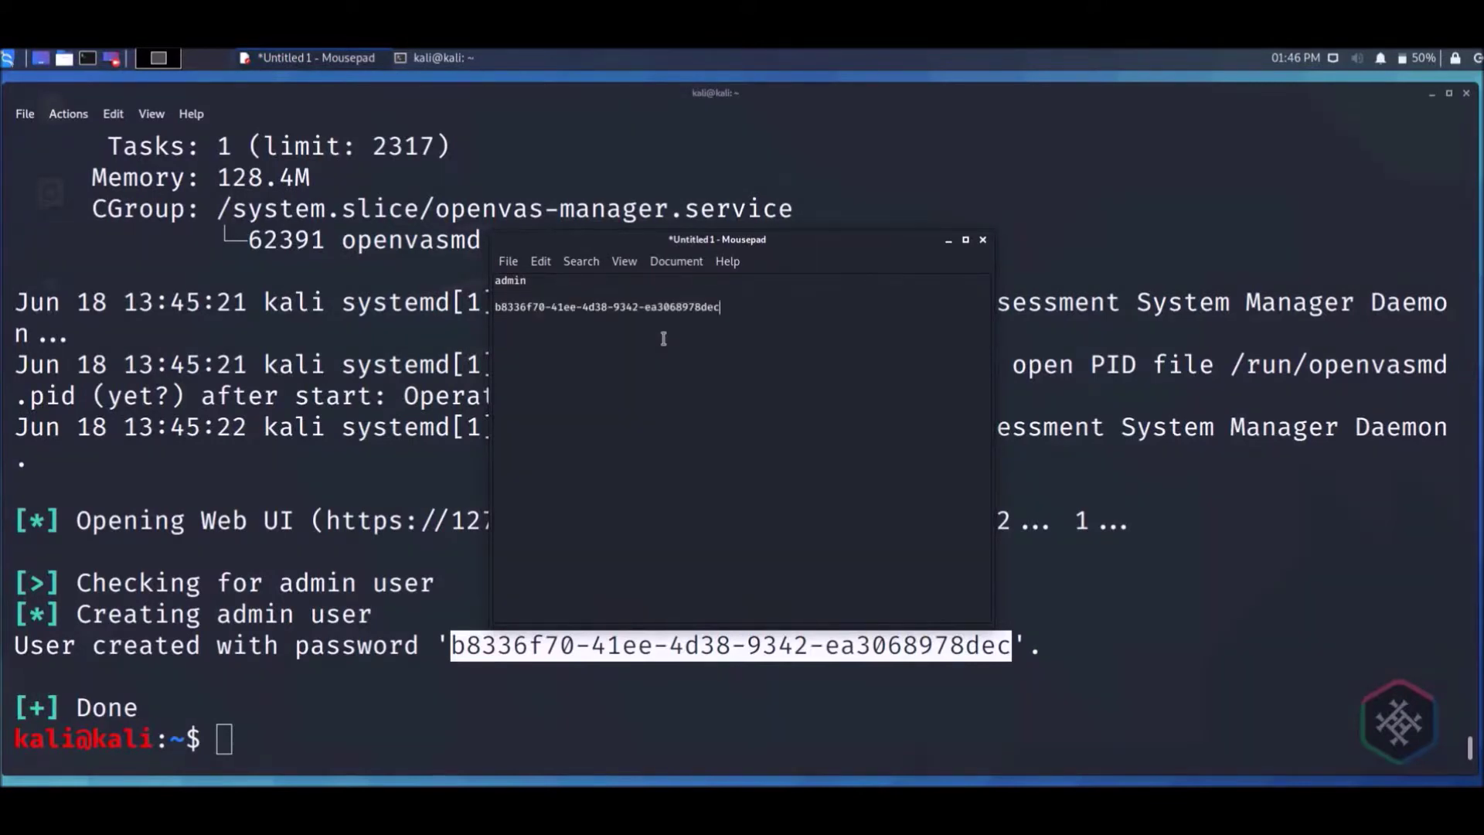
Step: Save the note as openvas.txt on the Desktop
{"action": "key", "text": "ctrl+s"}
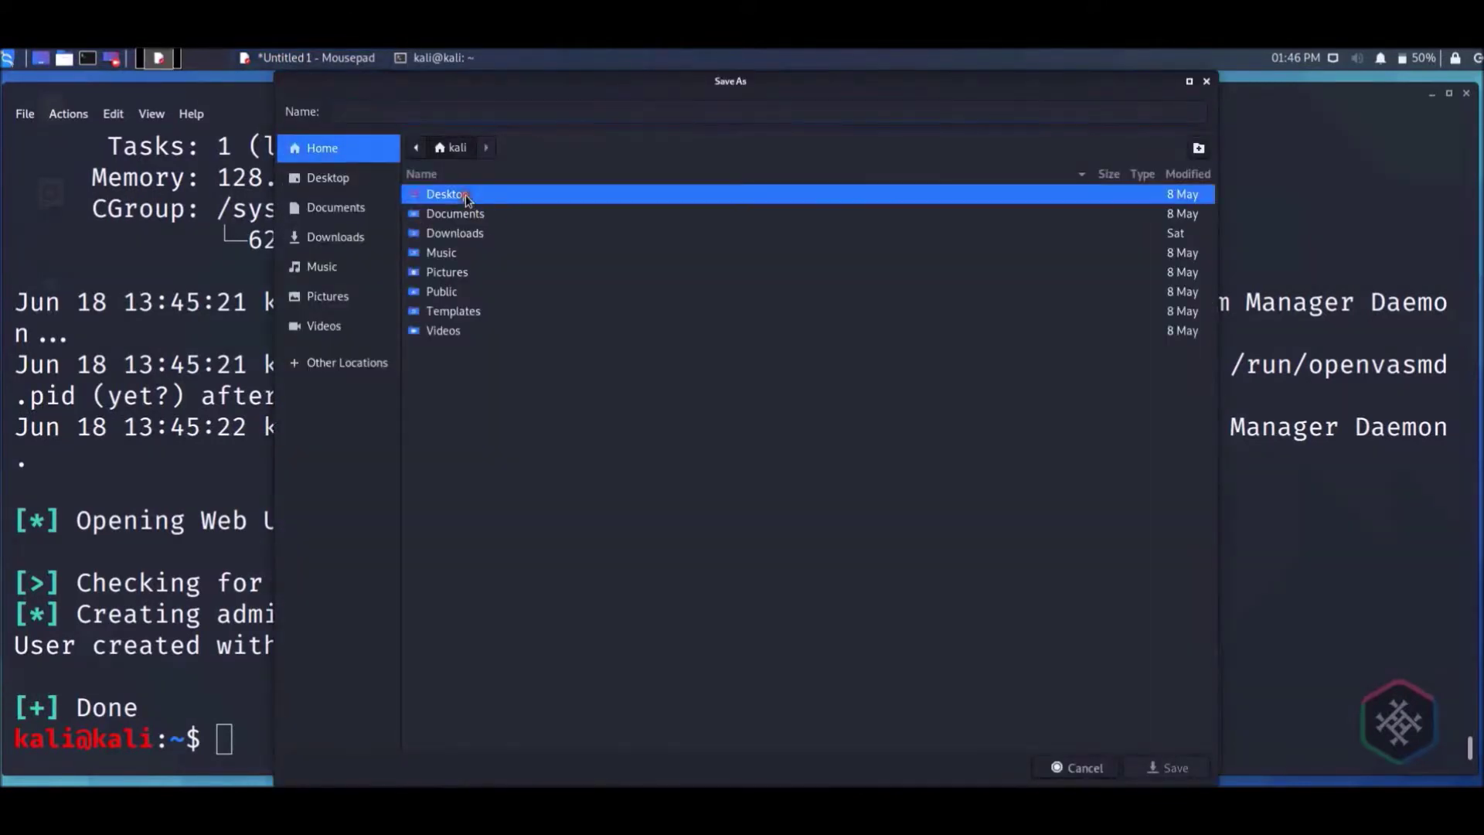
{"action": "double_click", "coordinate": [465, 194]}
{"action": "left_click", "coordinate": [515, 114]}
{"action": "type", "text": "openvas.txt"}
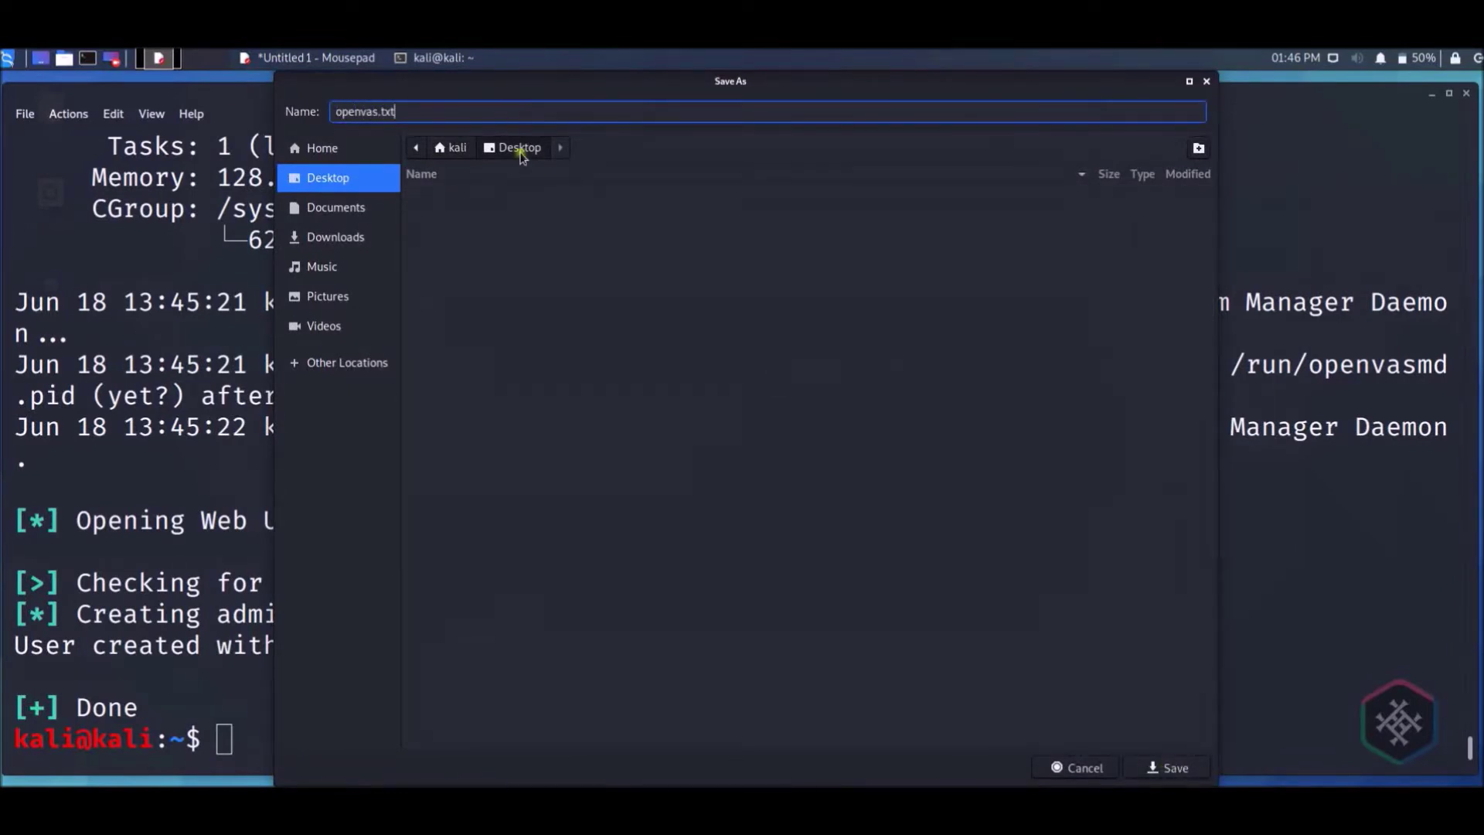
{"action": "triple_click", "coordinate": [423, 110]}
{"action": "left_click", "coordinate": [682, 280]}
{"action": "left_click", "coordinate": [1173, 768]}
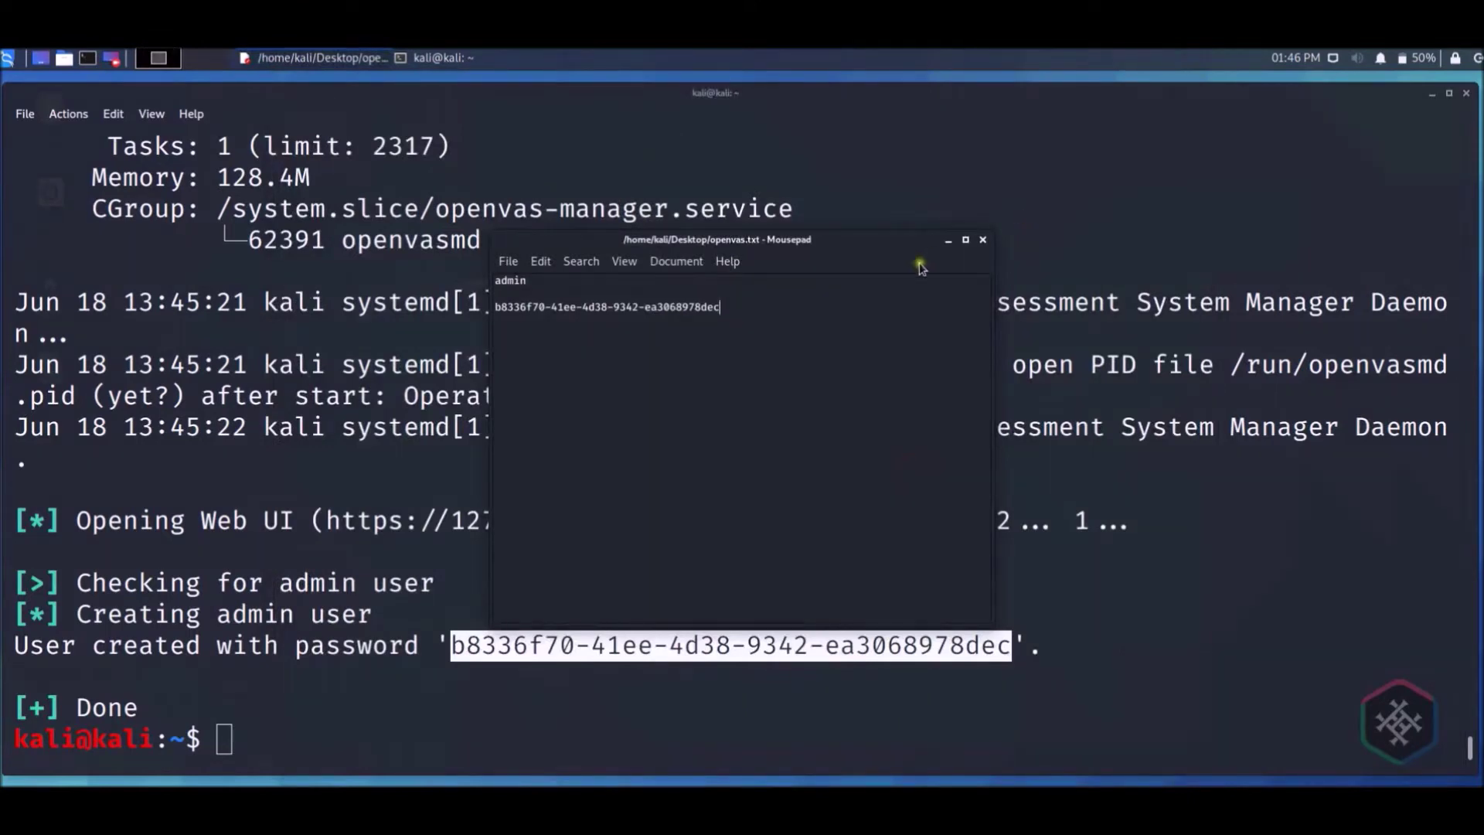
Step: Minimize Mousepad, clear the terminal and run sudo openvas-start
{"action": "left_click", "coordinate": [948, 241]}
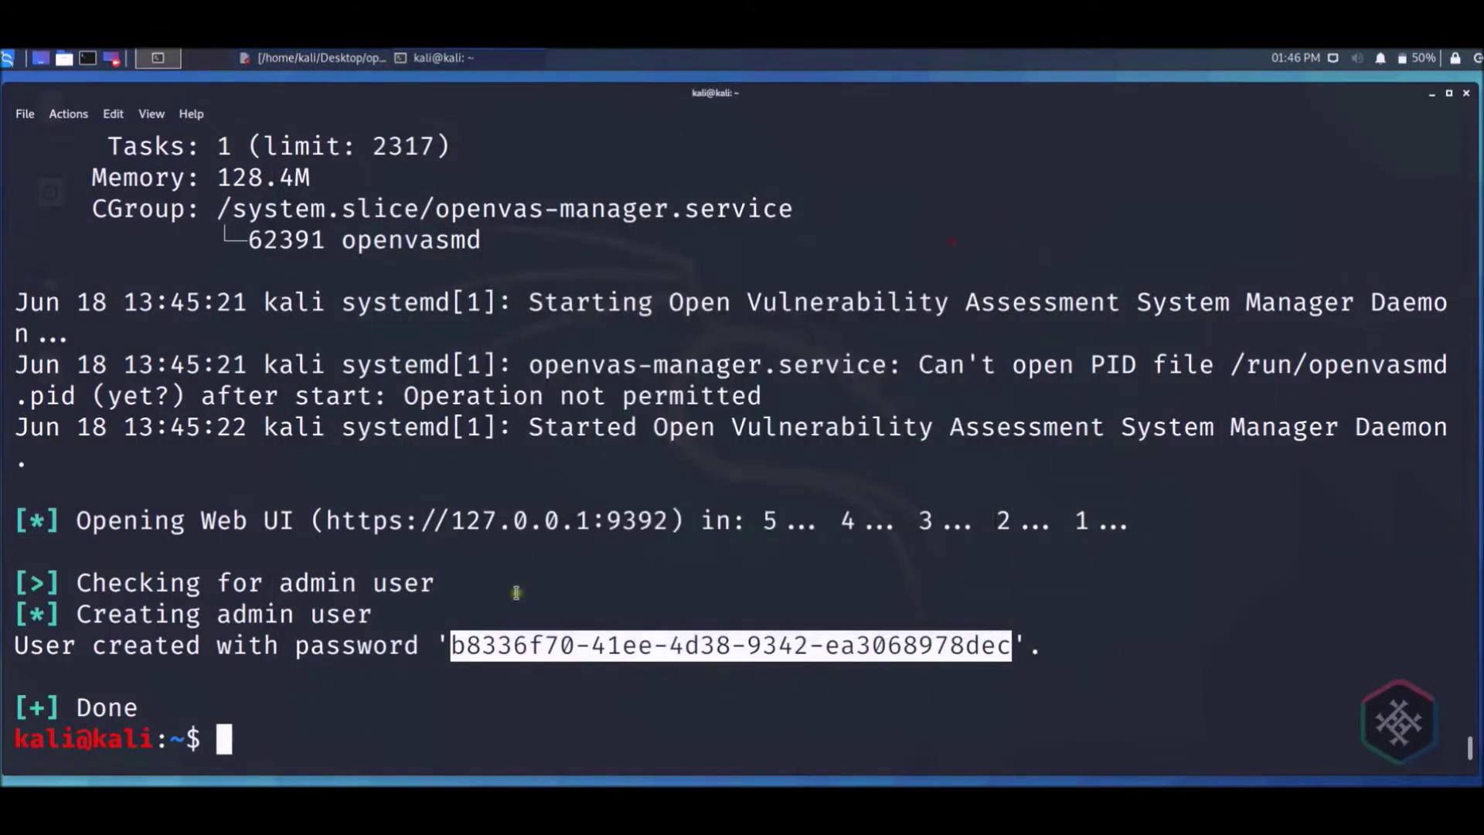
{"action": "left_click", "coordinate": [406, 725]}
{"action": "type", "text": "clear"}
{"action": "key", "text": "Return"}
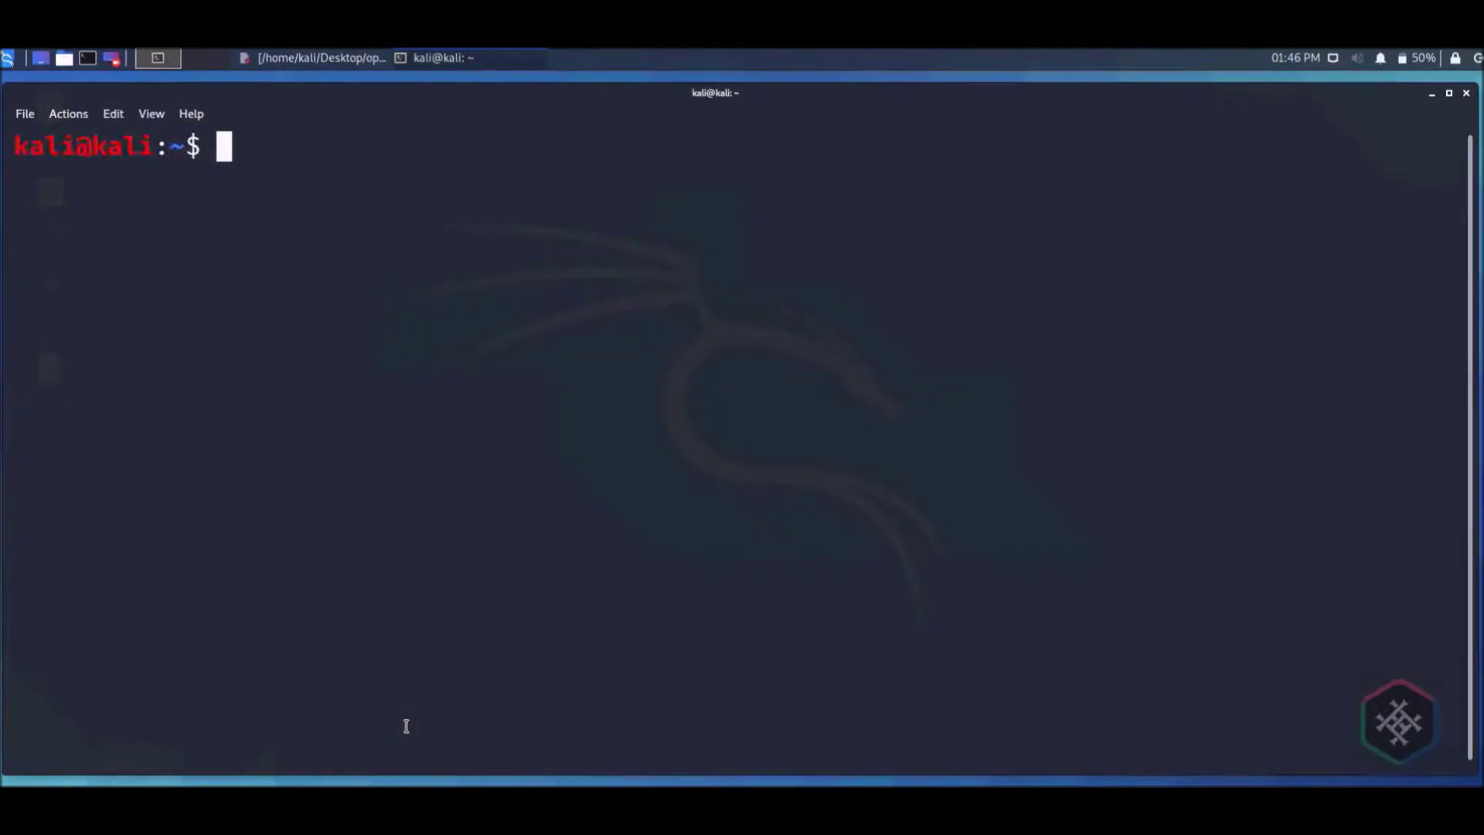
{"action": "type", "text": "sudo openvas"}
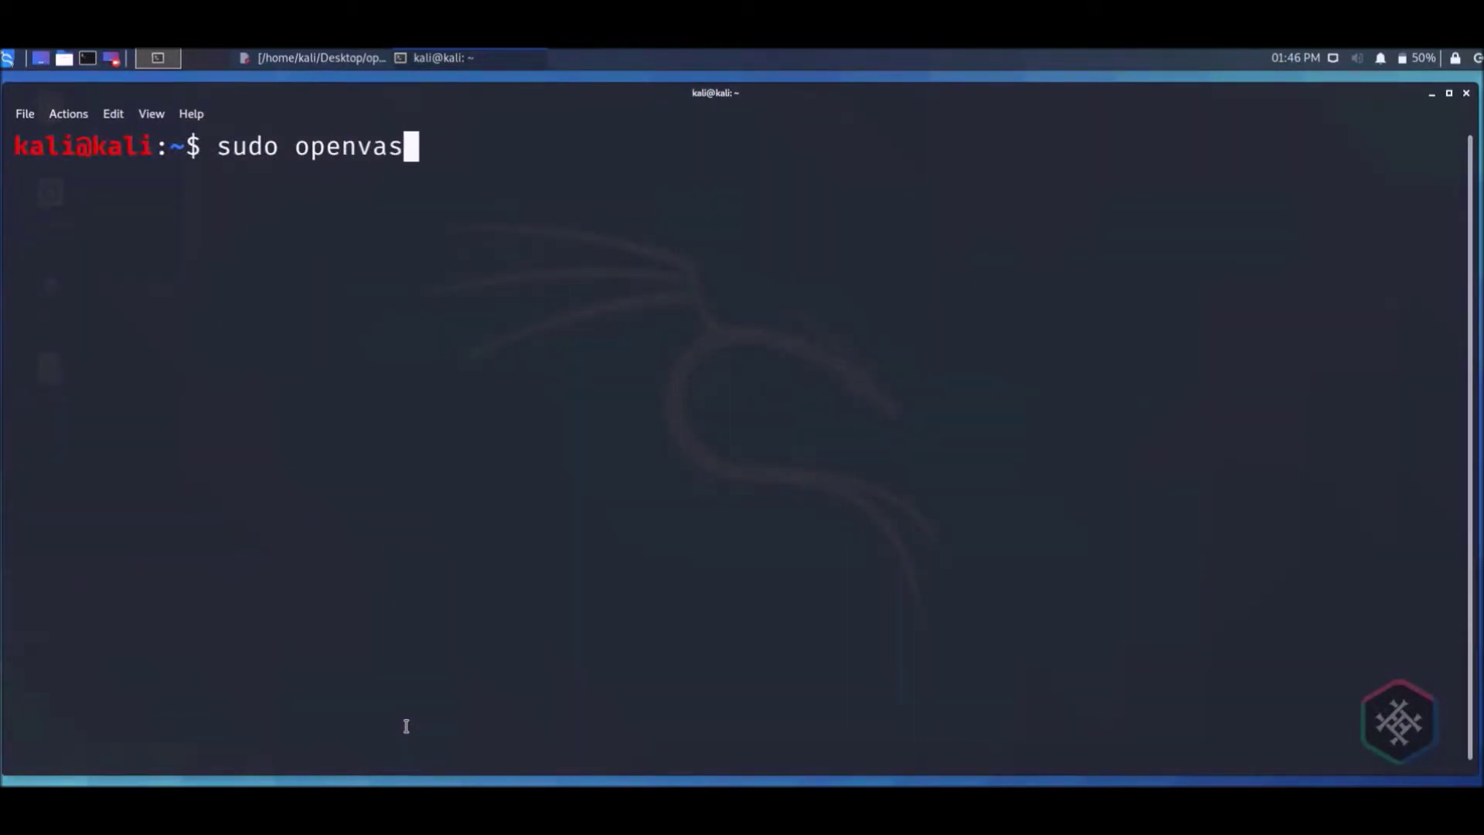
{"action": "type", "text": "-start"}
{"action": "key", "text": "Return"}
{"action": "key", "text": "Return"}
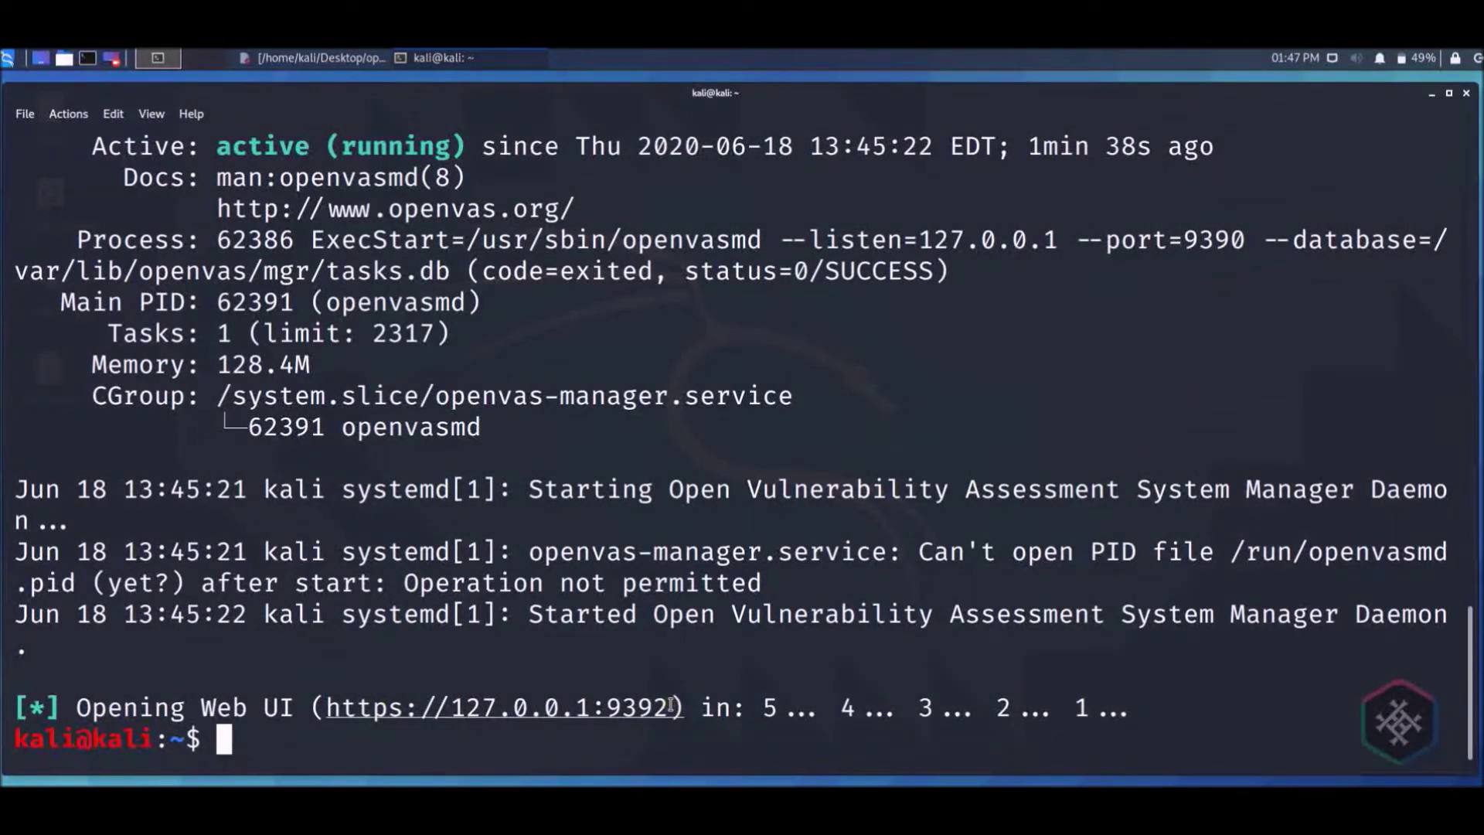
{"action": "left_click_drag", "start_coordinate": [671, 706], "coordinate": [329, 707]}
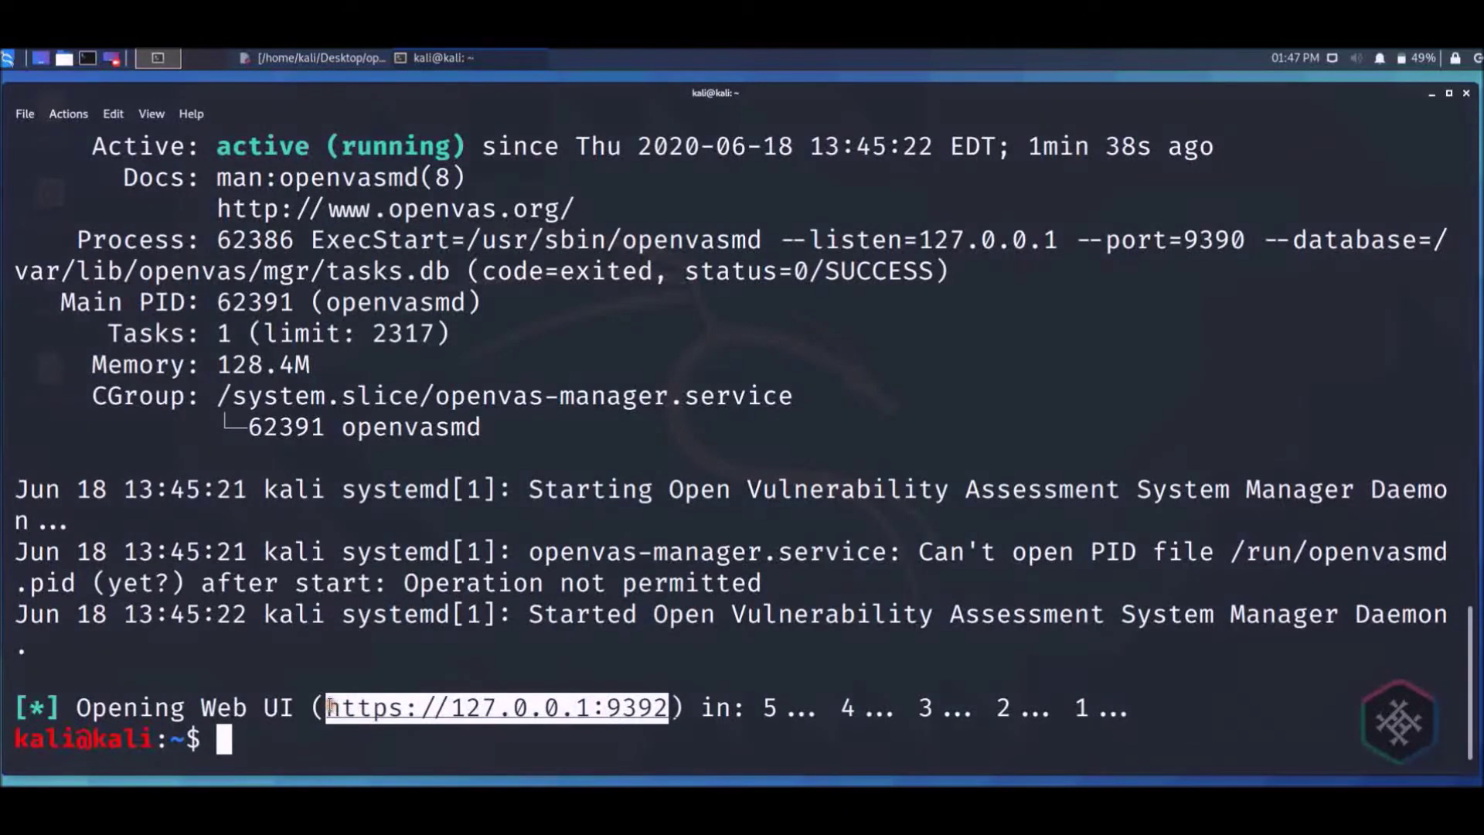
{"action": "right_click", "coordinate": [329, 706]}
{"action": "left_click", "coordinate": [412, 411]}
{"action": "left_click", "coordinate": [6, 61]}
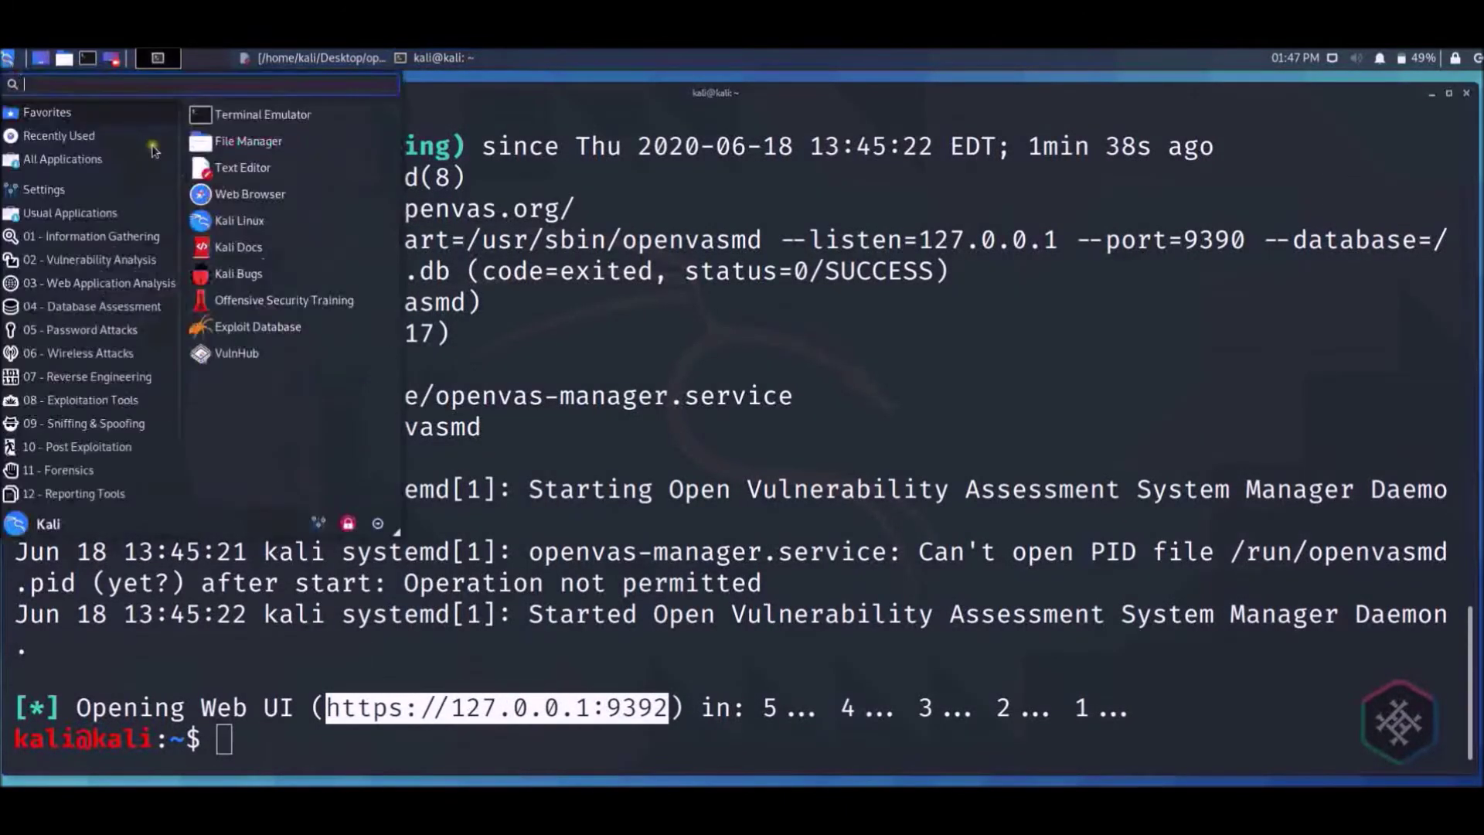
{"action": "type", "text": "fire"}
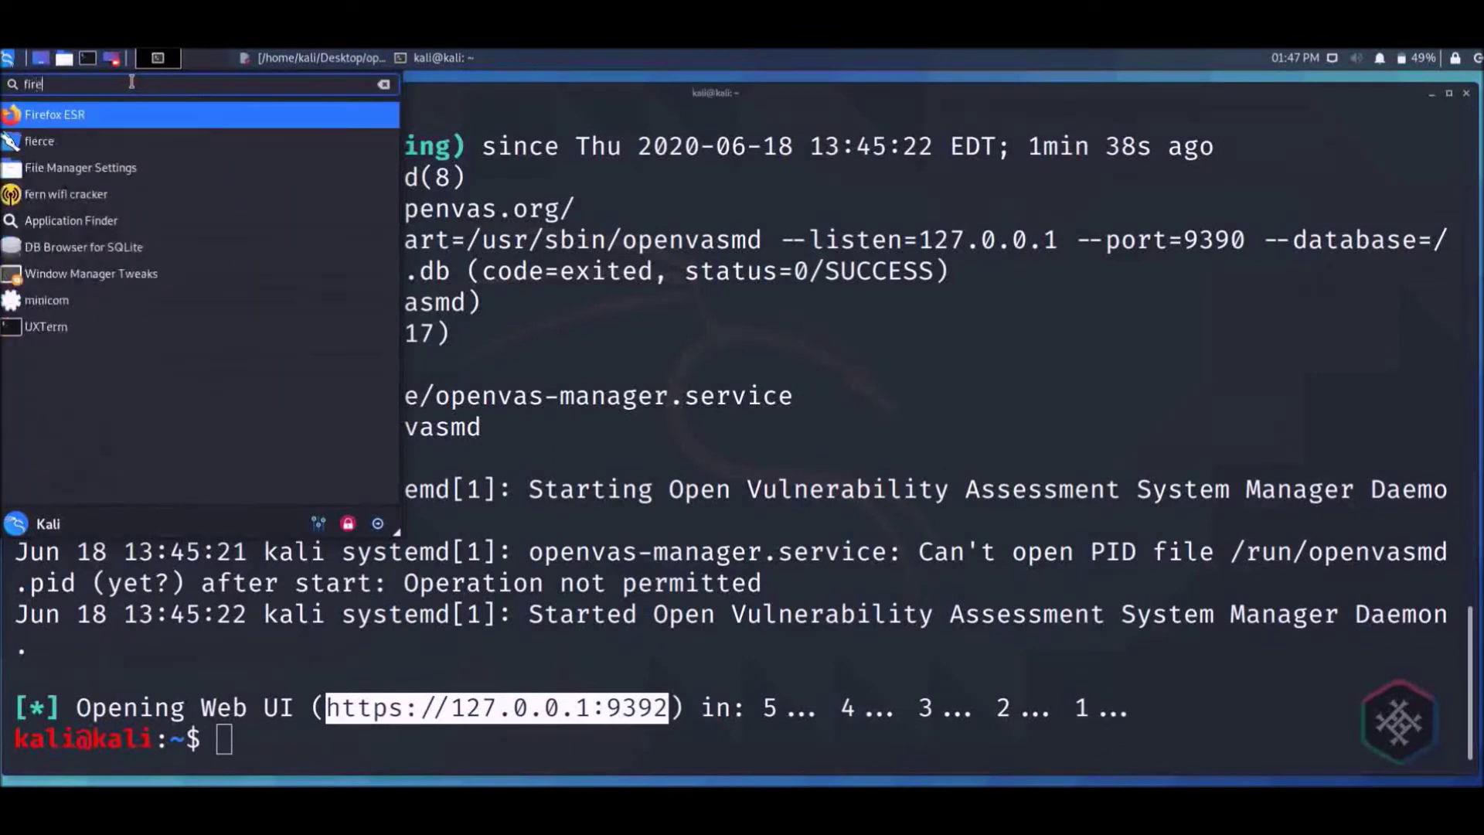
{"action": "left_click", "coordinate": [92, 116]}
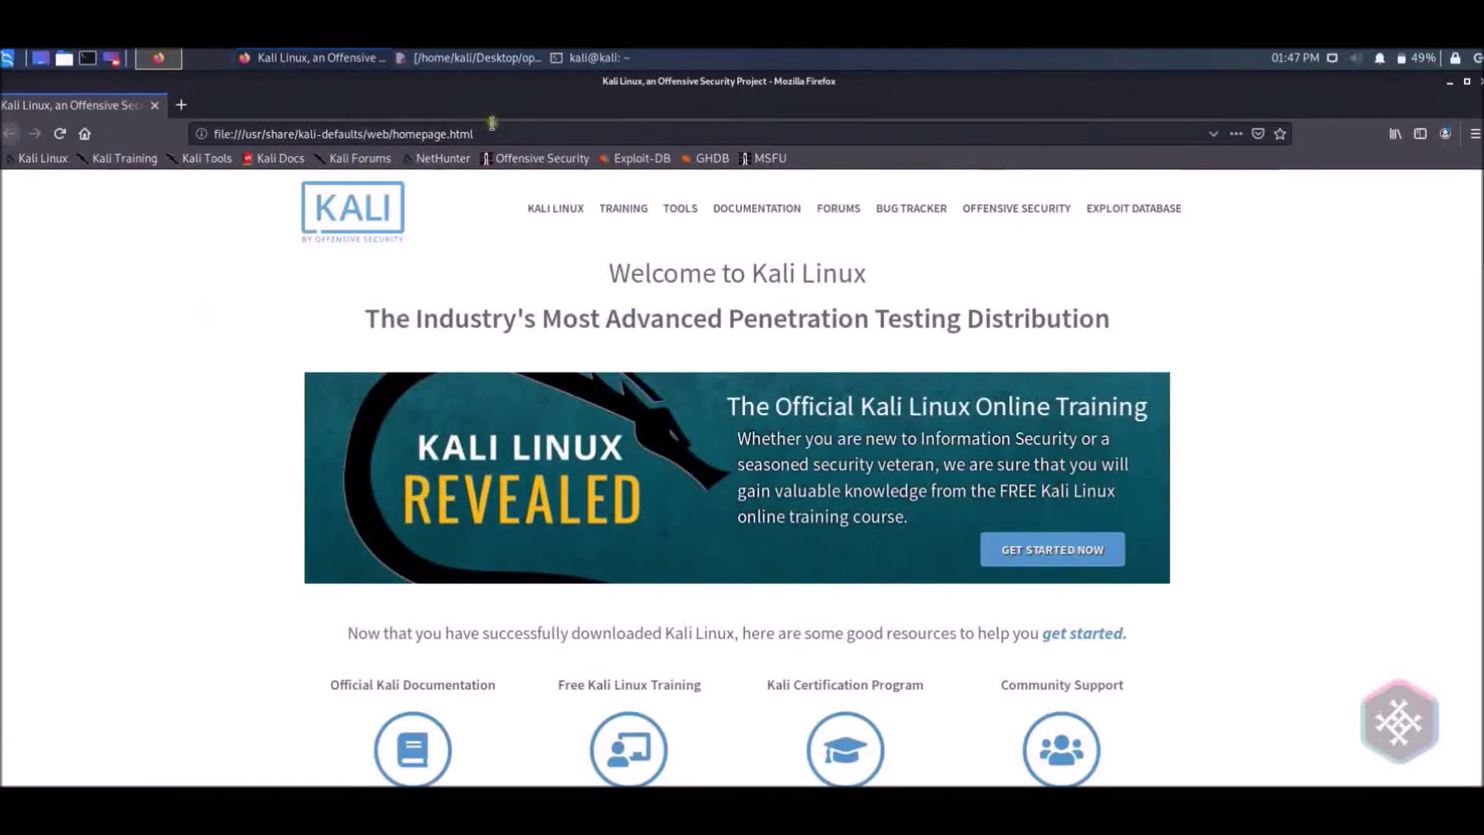
{"action": "left_click", "coordinate": [491, 133]}
{"action": "right_click", "coordinate": [491, 132]}
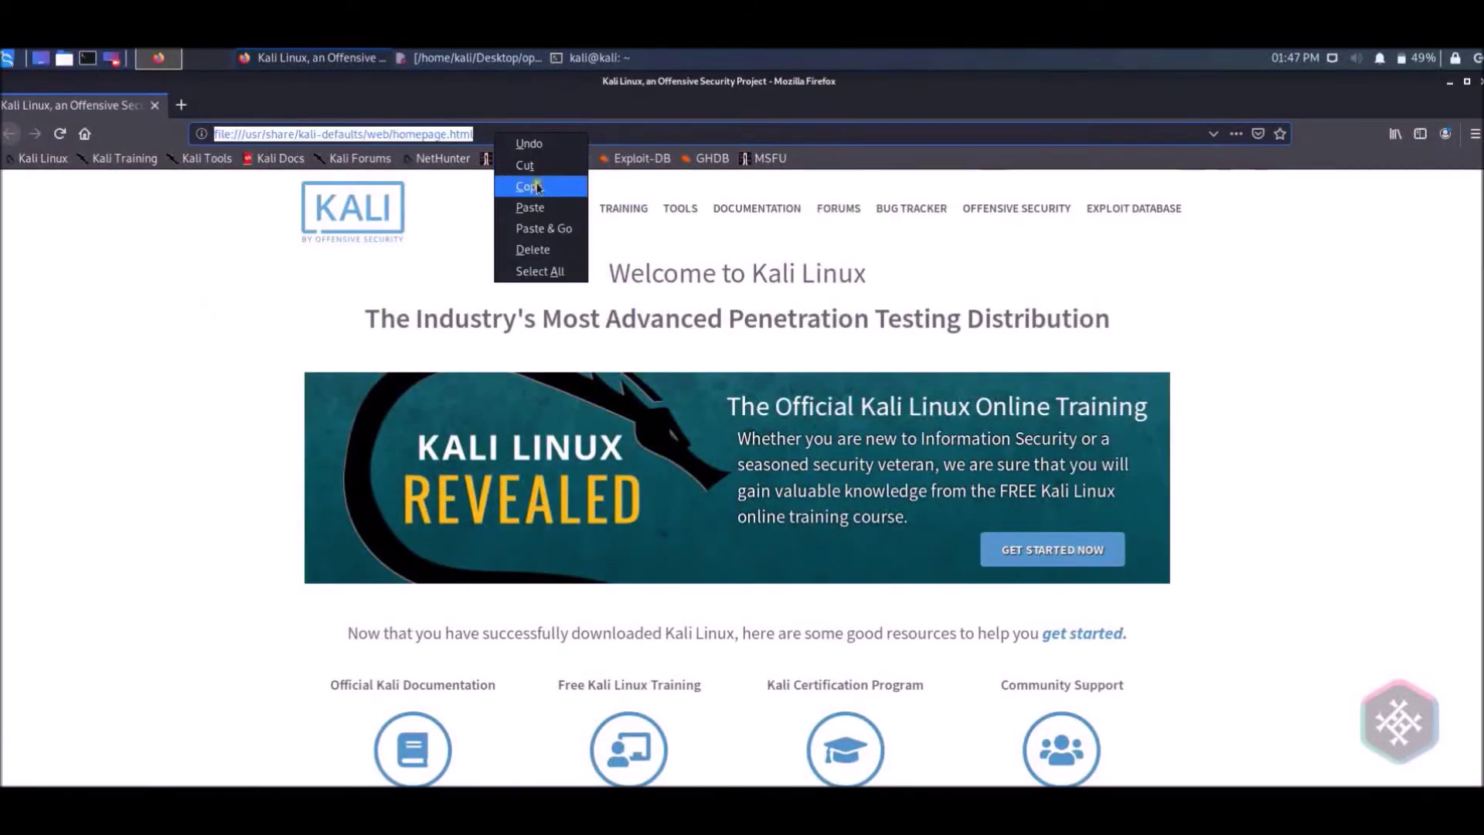
{"action": "left_click", "coordinate": [548, 238]}
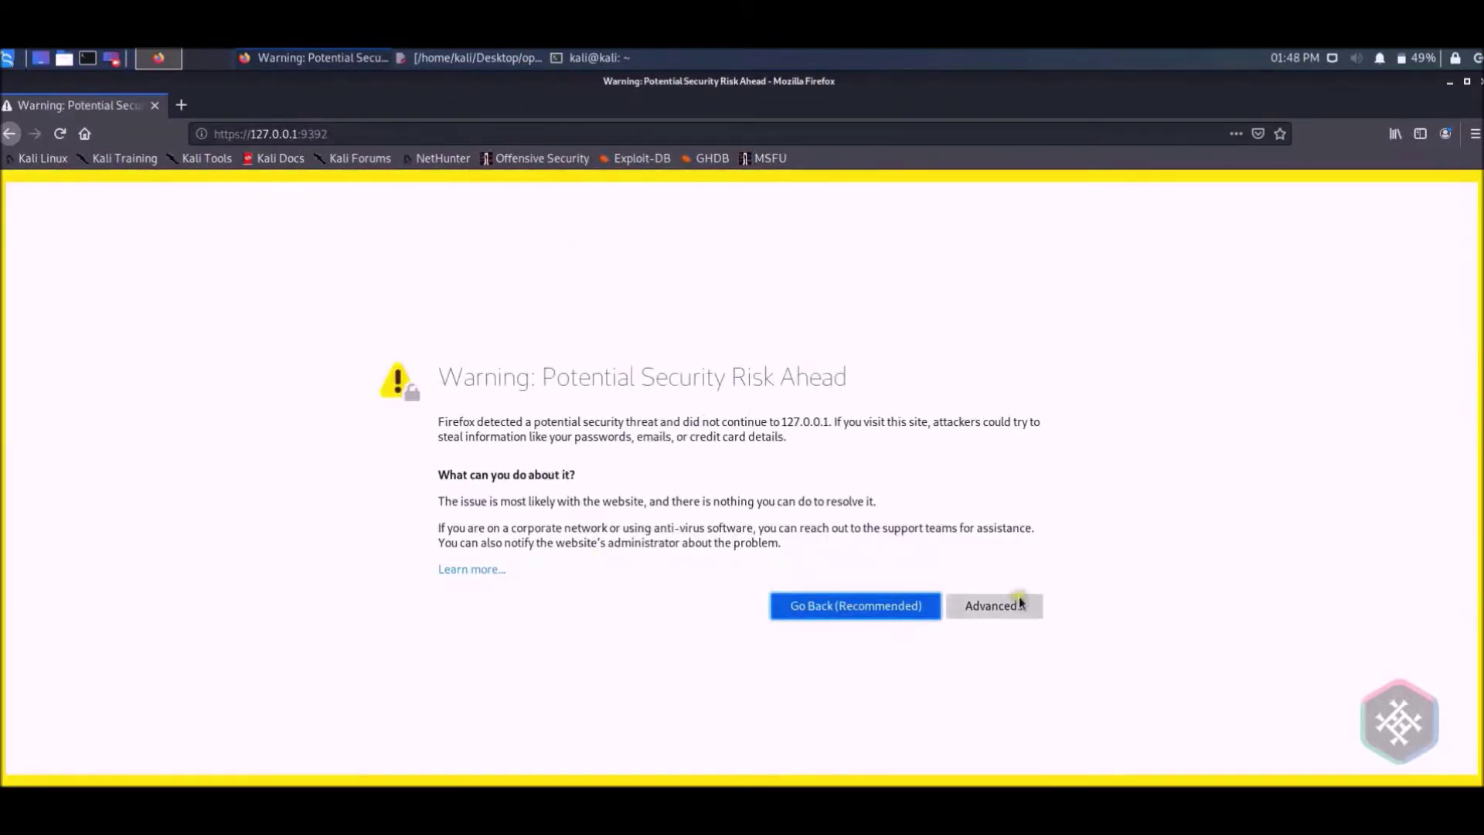
{"action": "left_click", "coordinate": [1008, 603]}
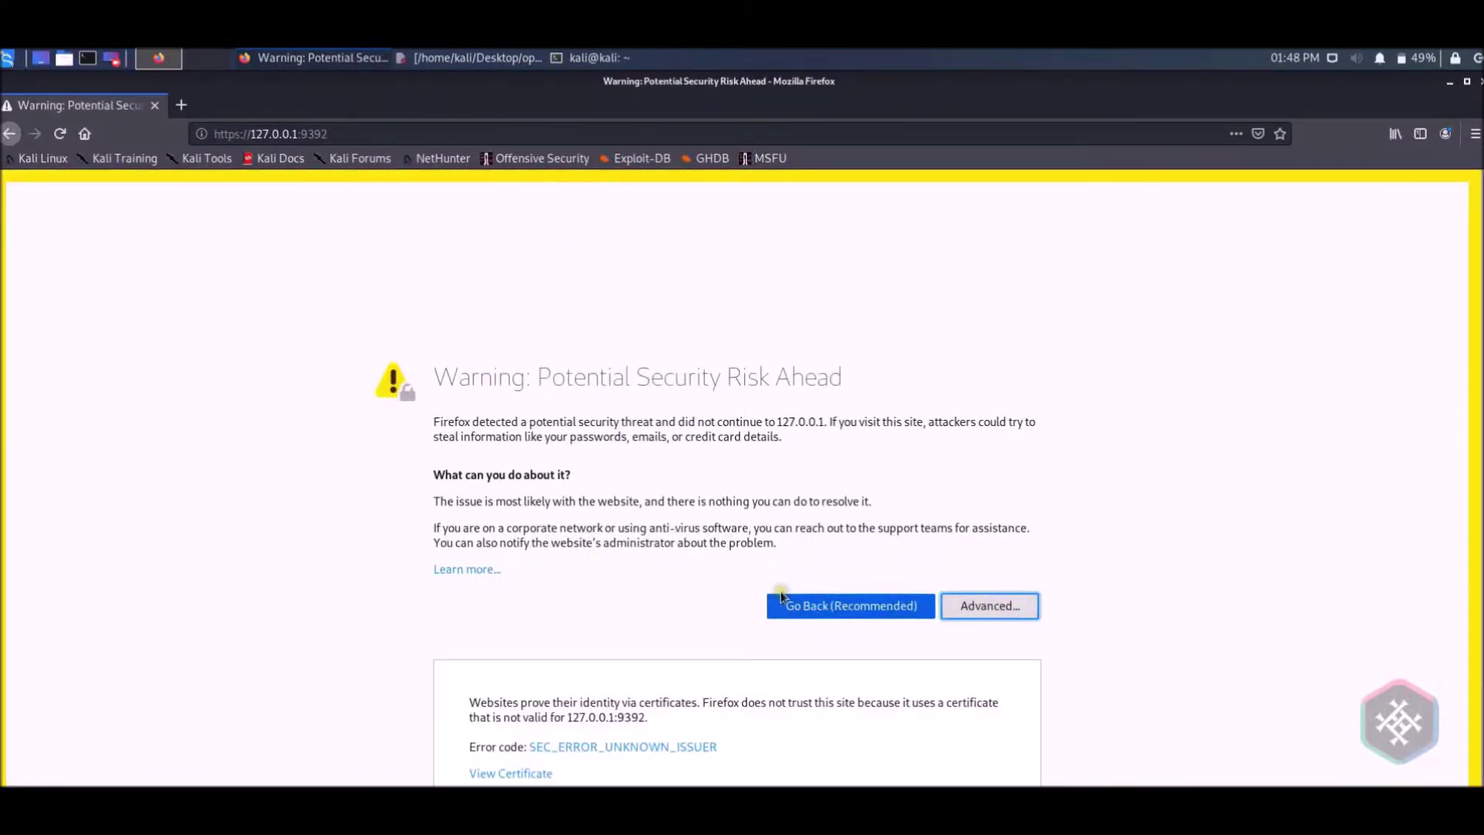
{"action": "scroll", "coordinate": [974, 672], "scroll_direction": "down", "scroll_amount": 2}
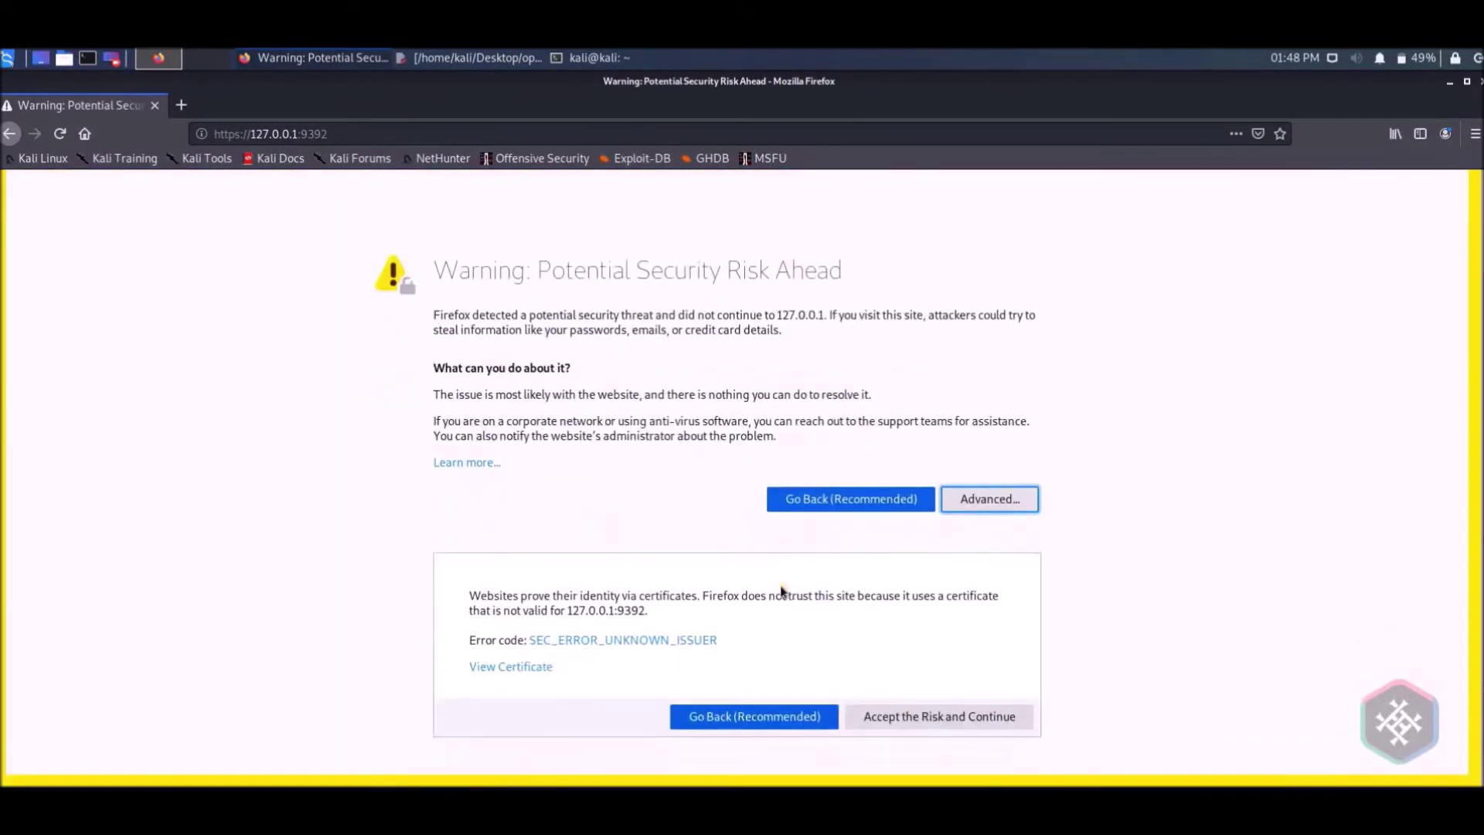
{"action": "left_click", "coordinate": [940, 714]}
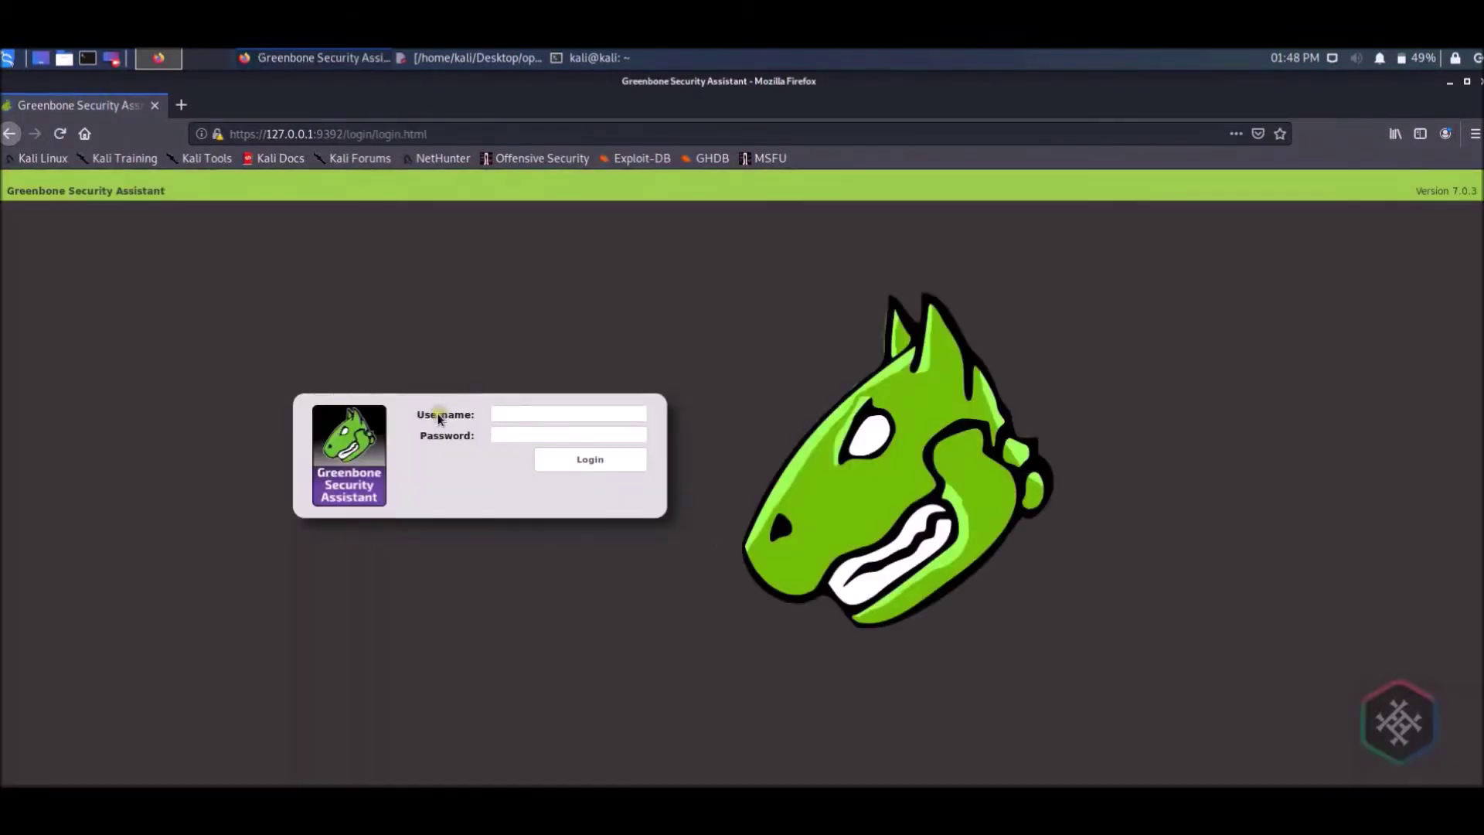
Step: Fill Username with admin and copy the password from the openvas.txt note
{"action": "left_click", "coordinate": [501, 411]}
{"action": "left_click", "coordinate": [493, 58]}
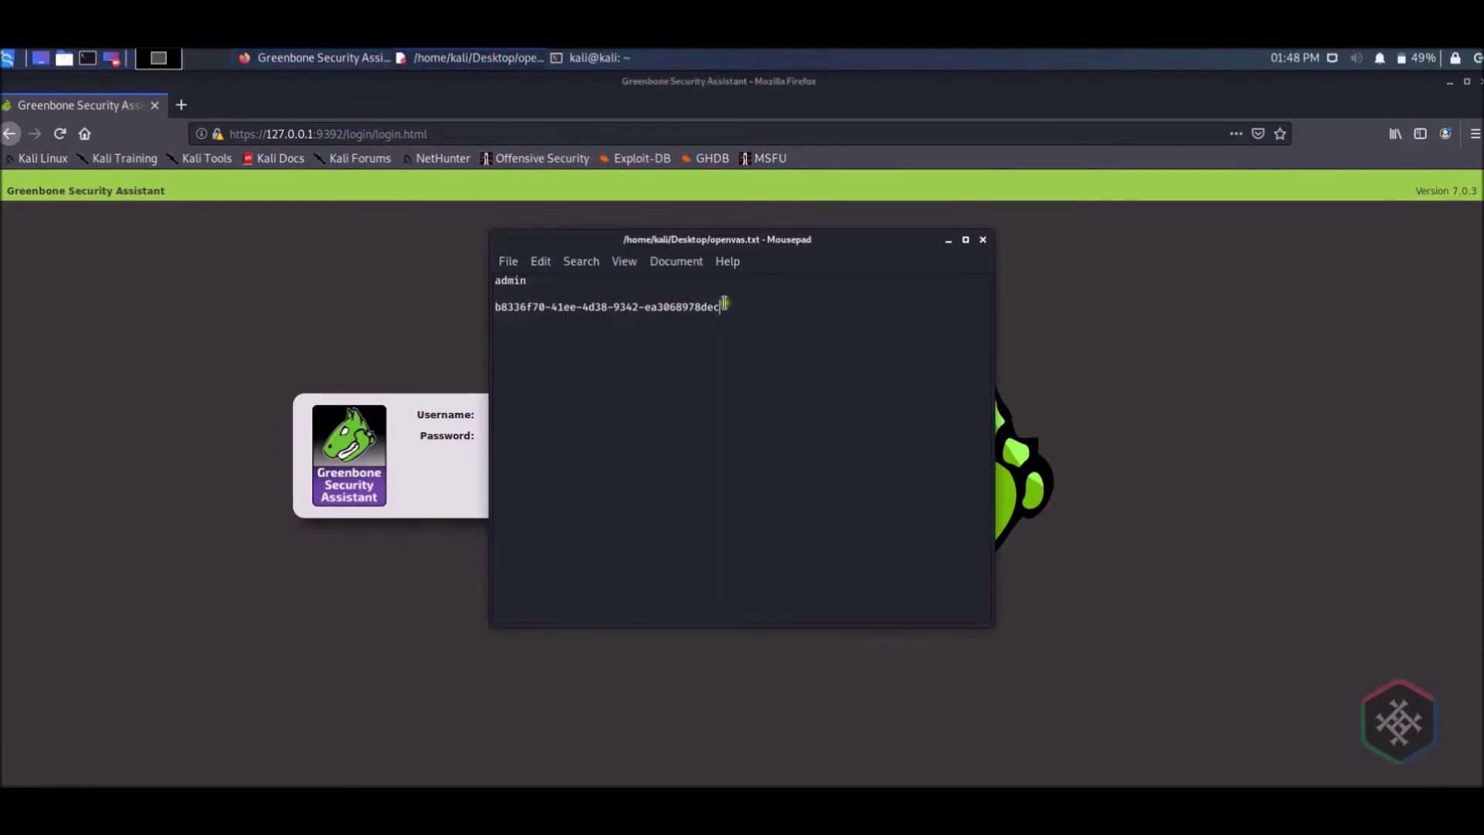
{"action": "left_click_drag", "start_coordinate": [723, 305], "coordinate": [476, 306]}
{"action": "right_click", "coordinate": [530, 311]}
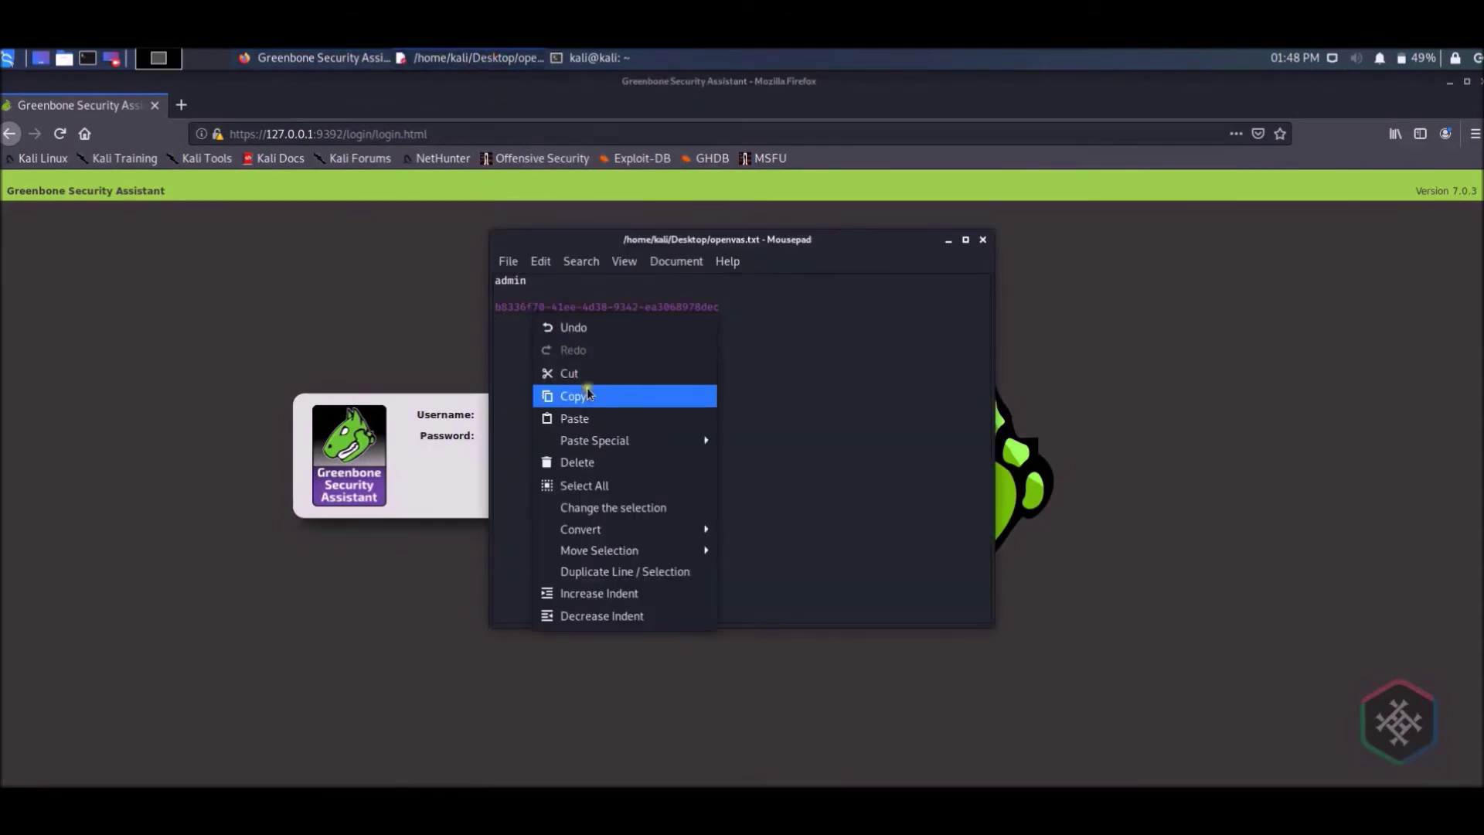
{"action": "left_click", "coordinate": [556, 392]}
Step: Paste the password into Password, log in, and choose Don't Save
{"action": "left_click", "coordinate": [471, 472]}
{"action": "left_click", "coordinate": [559, 435]}
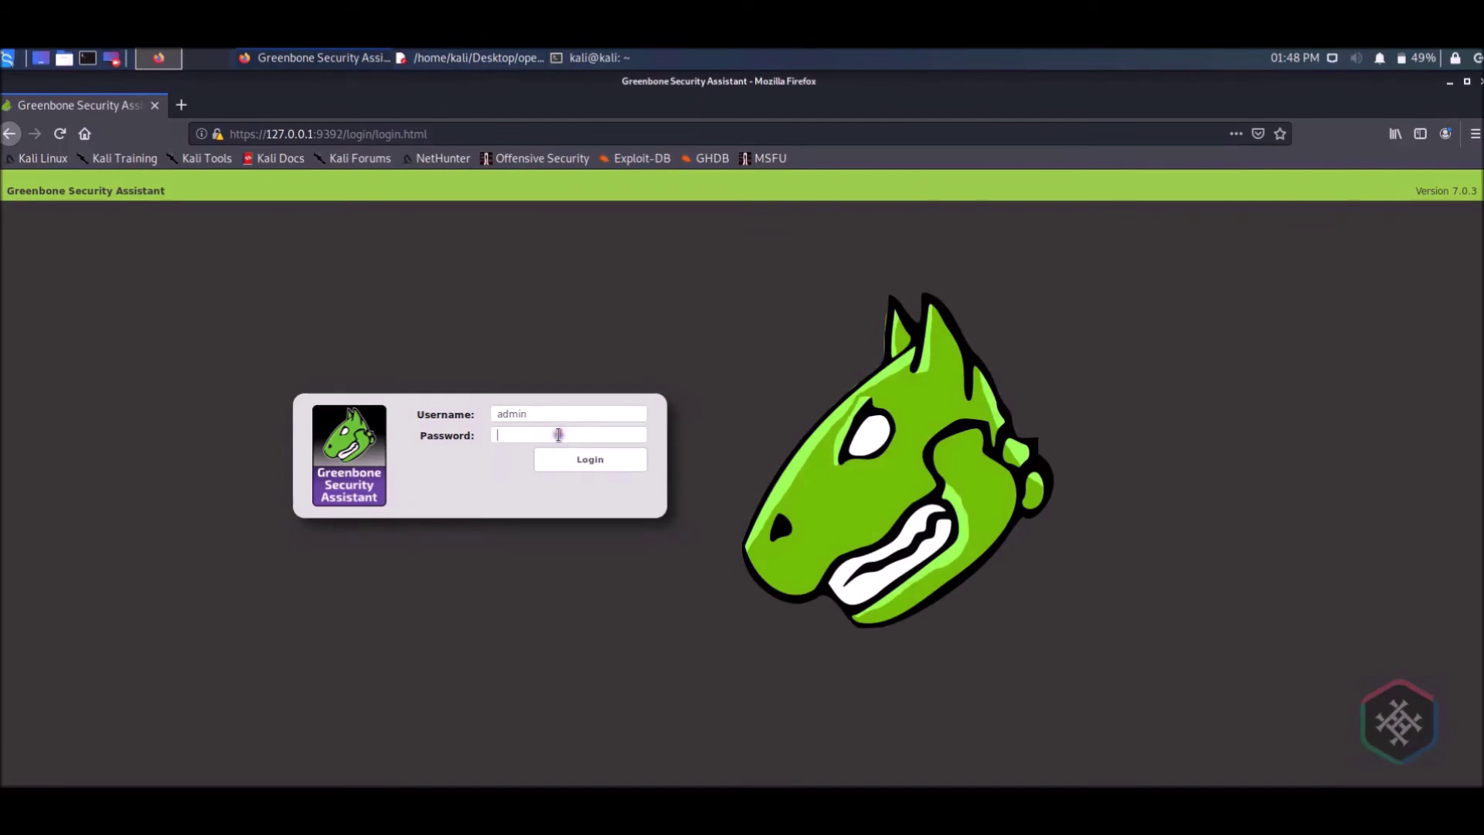
{"action": "right_click", "coordinate": [558, 435]}
{"action": "left_click", "coordinate": [622, 504]}
{"action": "left_click", "coordinate": [597, 472]}
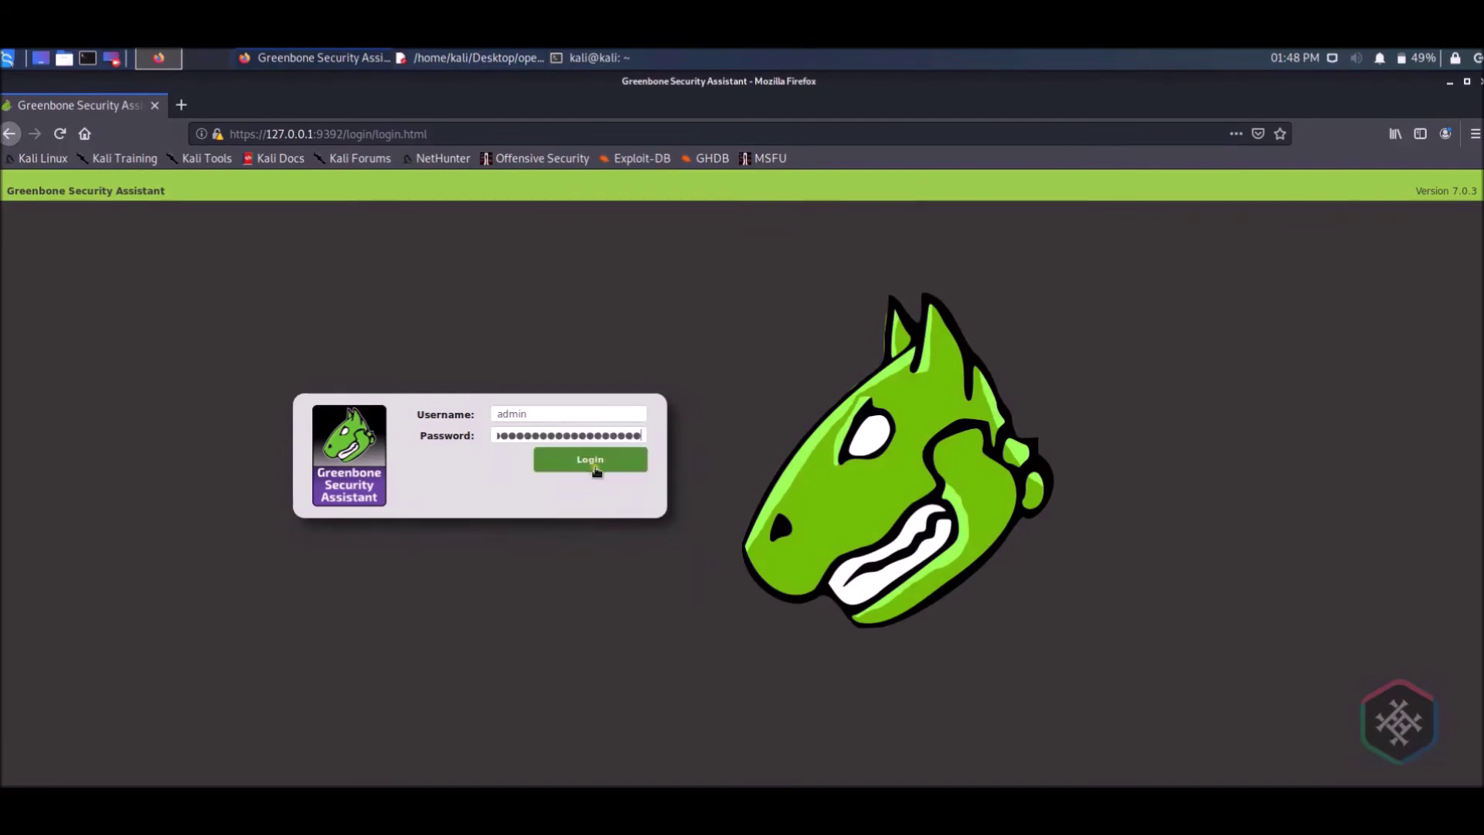
{"action": "left_click", "coordinate": [274, 294]}
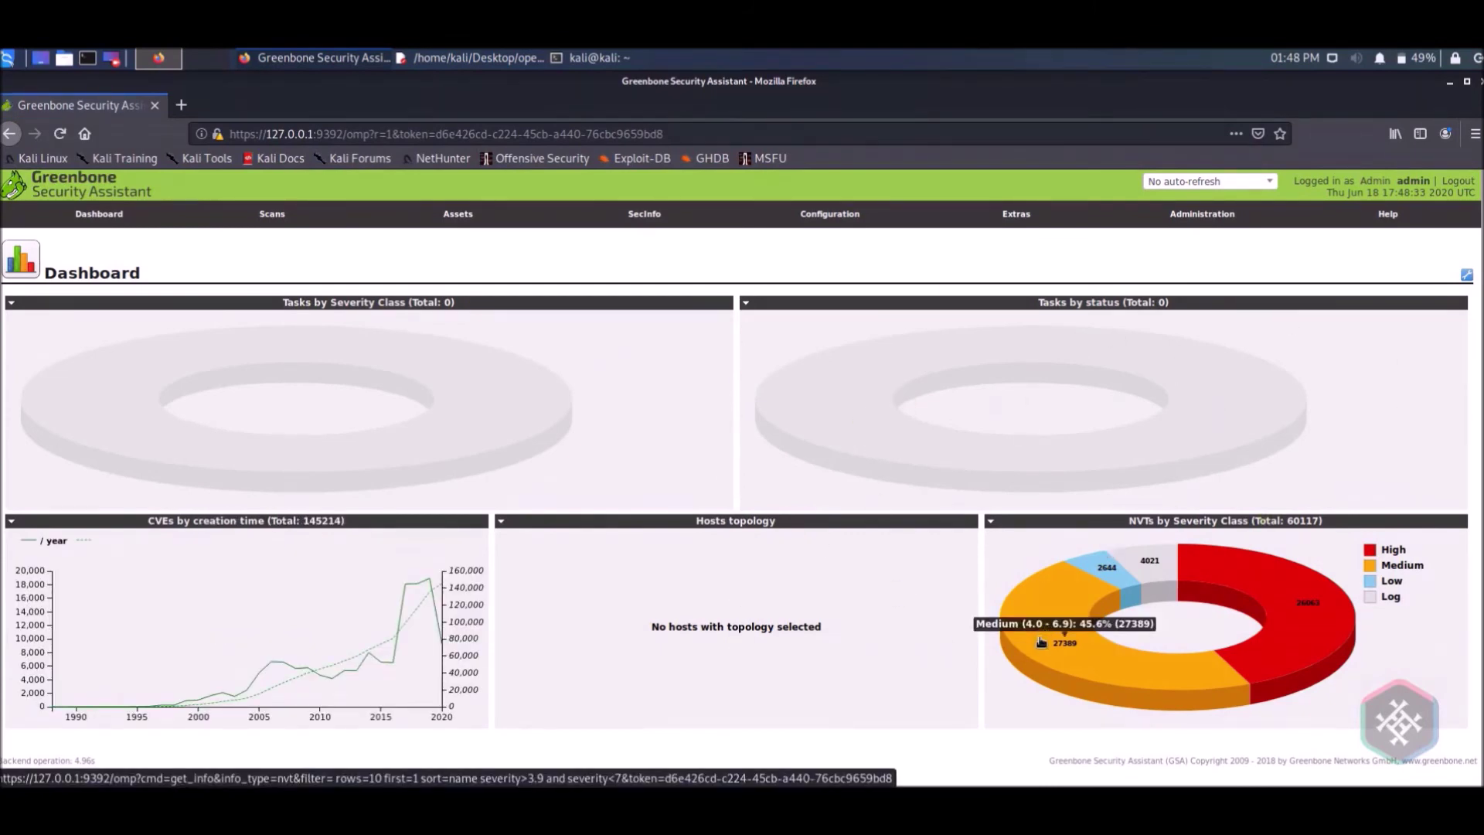
Step: Minimize the Firefox, Mousepad and terminal windows
{"action": "left_click", "coordinate": [1449, 84]}
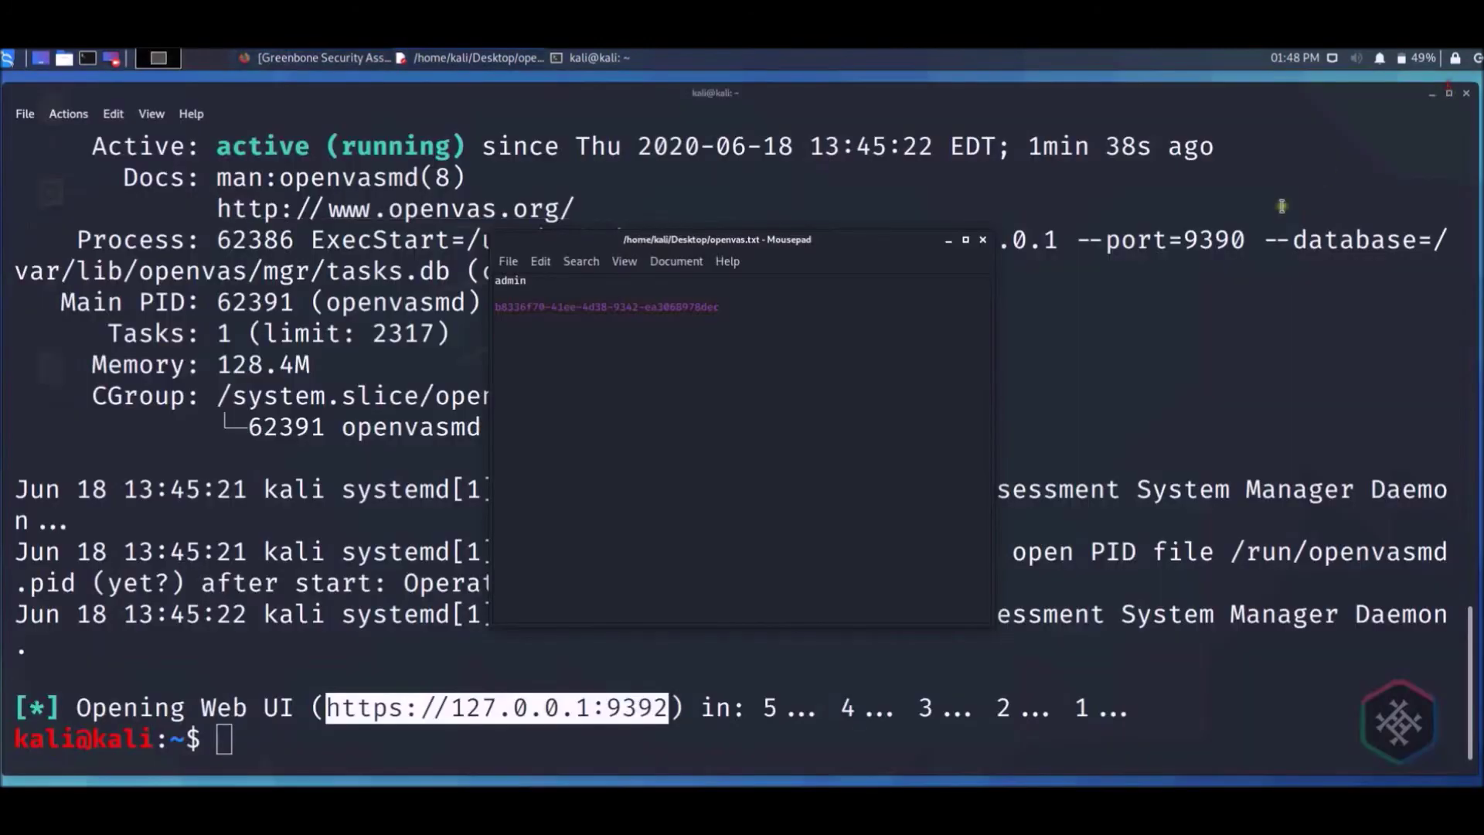
{"action": "left_click", "coordinate": [950, 247]}
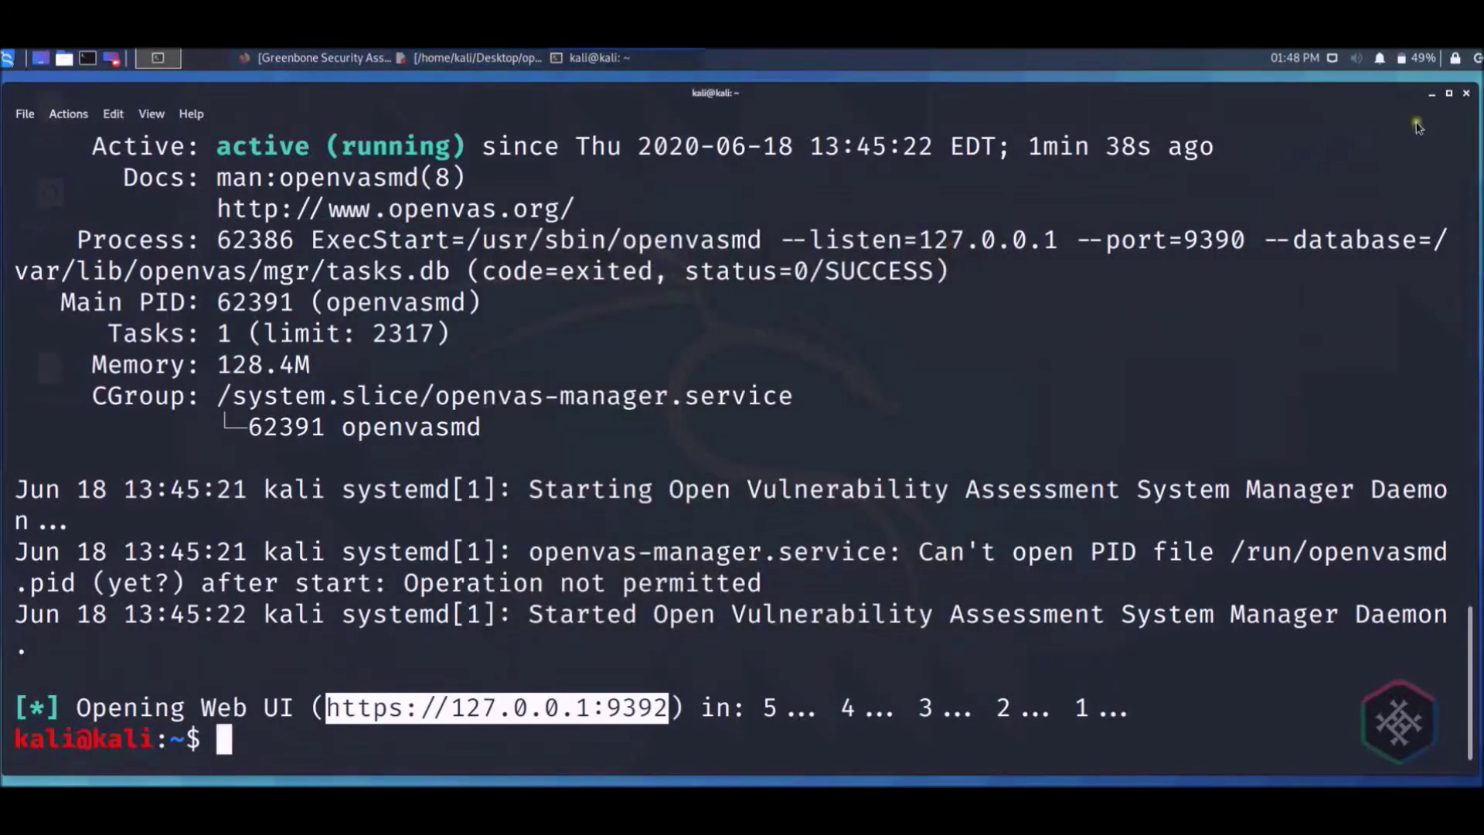
{"action": "left_click", "coordinate": [1433, 93]}
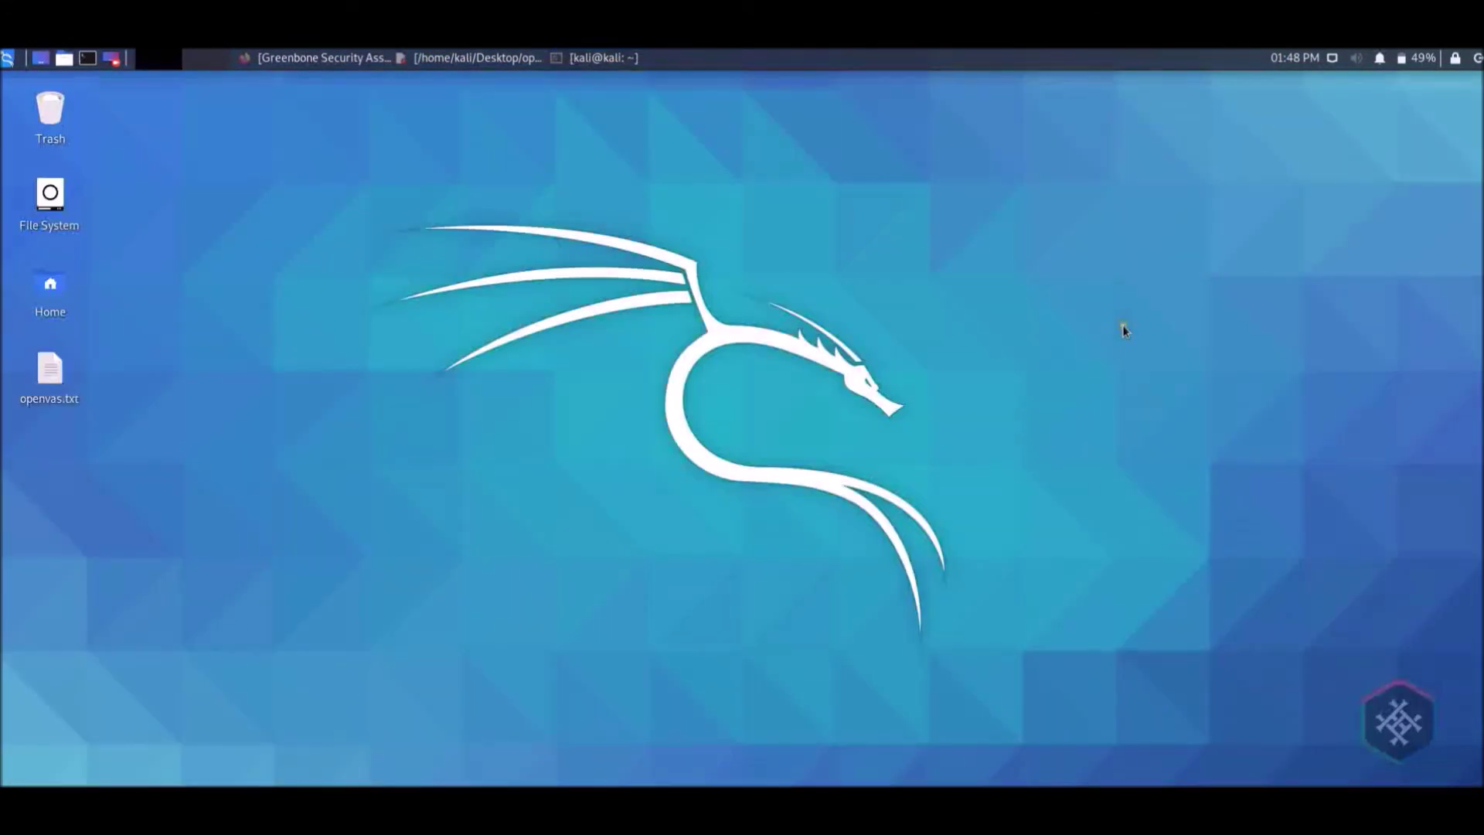